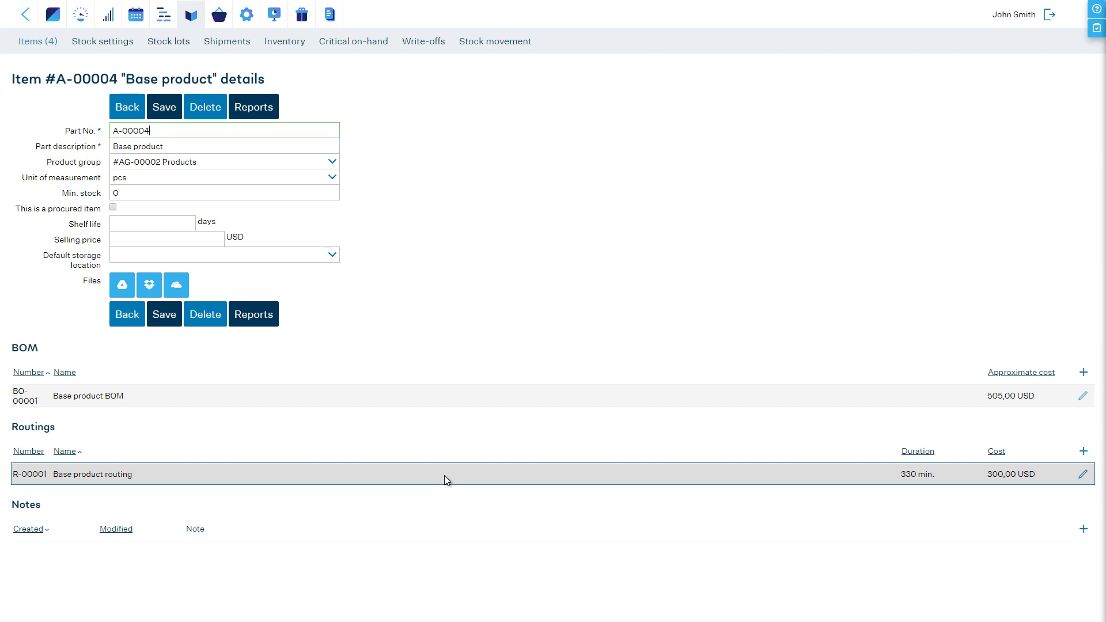
Start a new customer order in the CRM section for Furniture Alley Ltd.
click(109, 16)
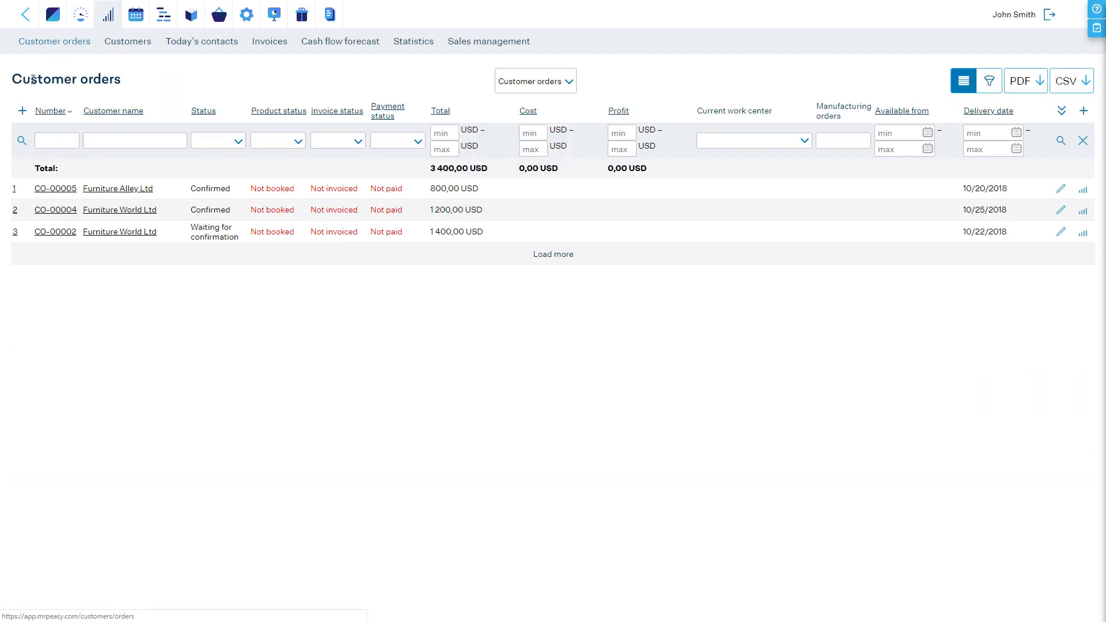
click(25, 111)
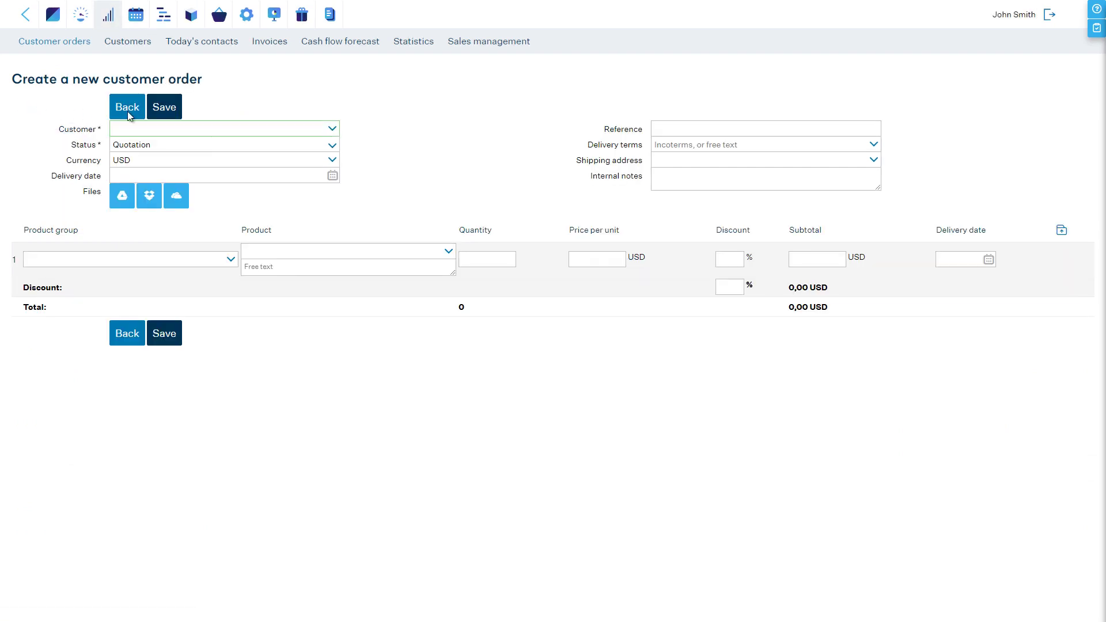
click(330, 128)
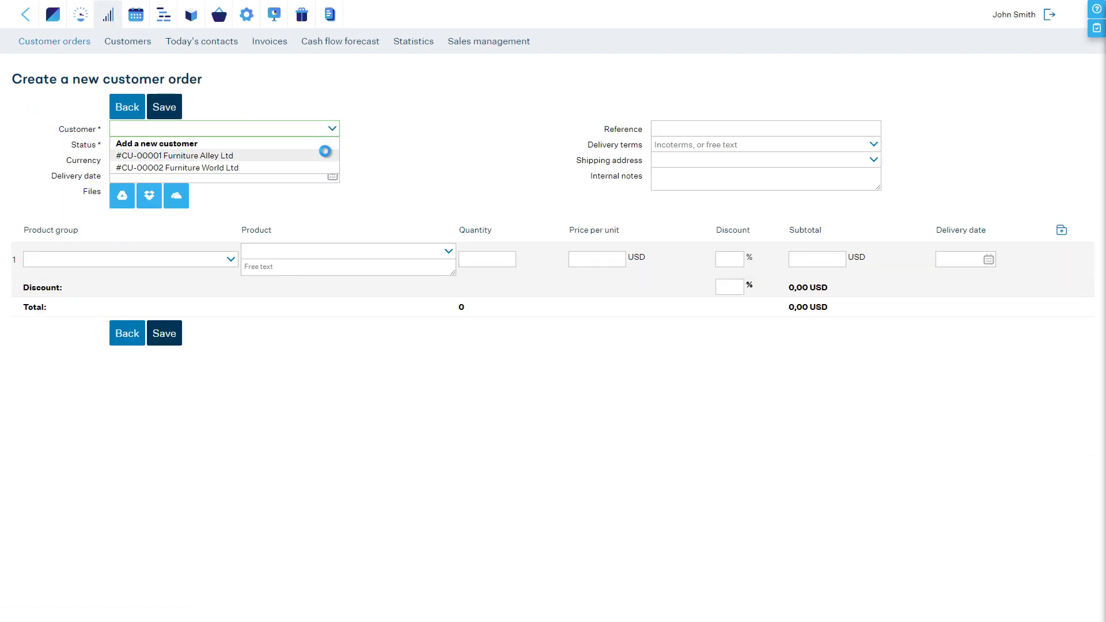
click(325, 154)
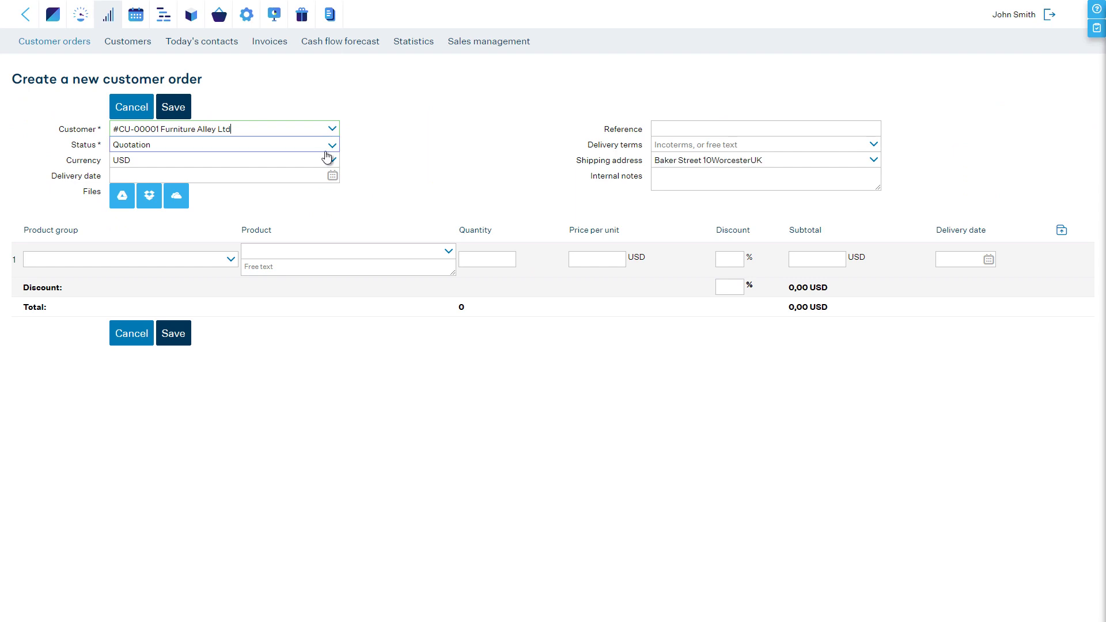
Add a new product from the order line by copying #A-00004 Base product, append the order number to its description, and save it.
click(454, 255)
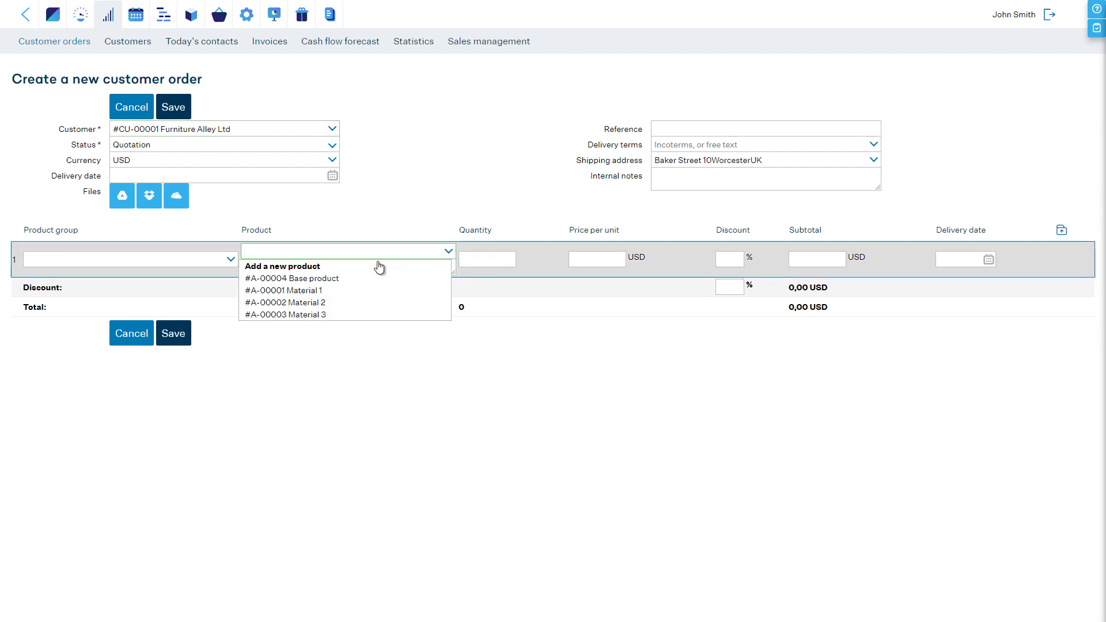
click(326, 267)
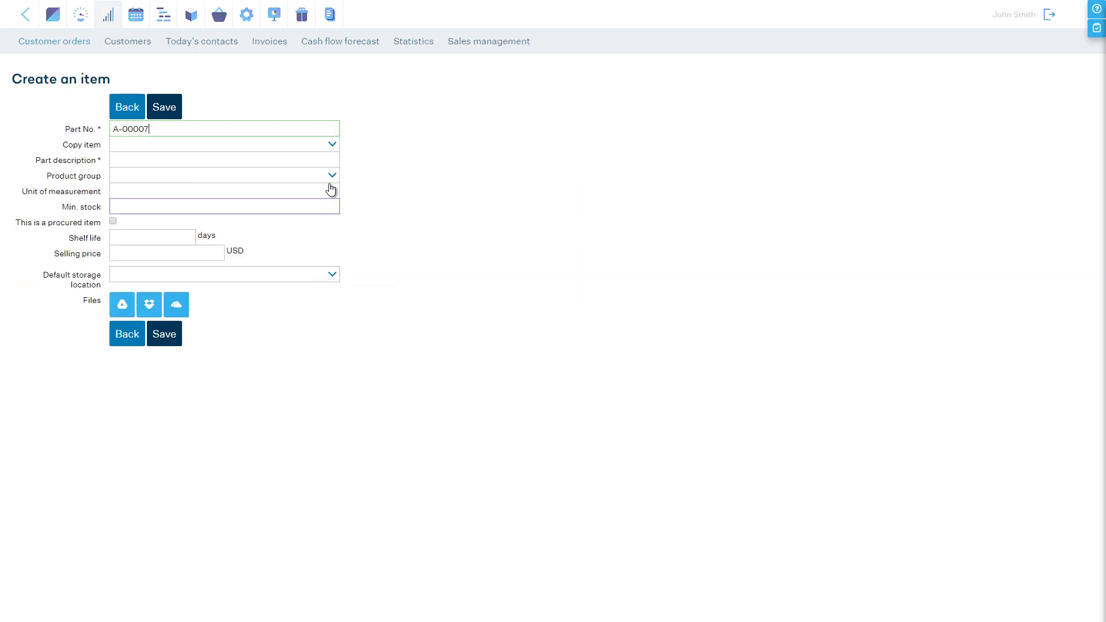
click(333, 146)
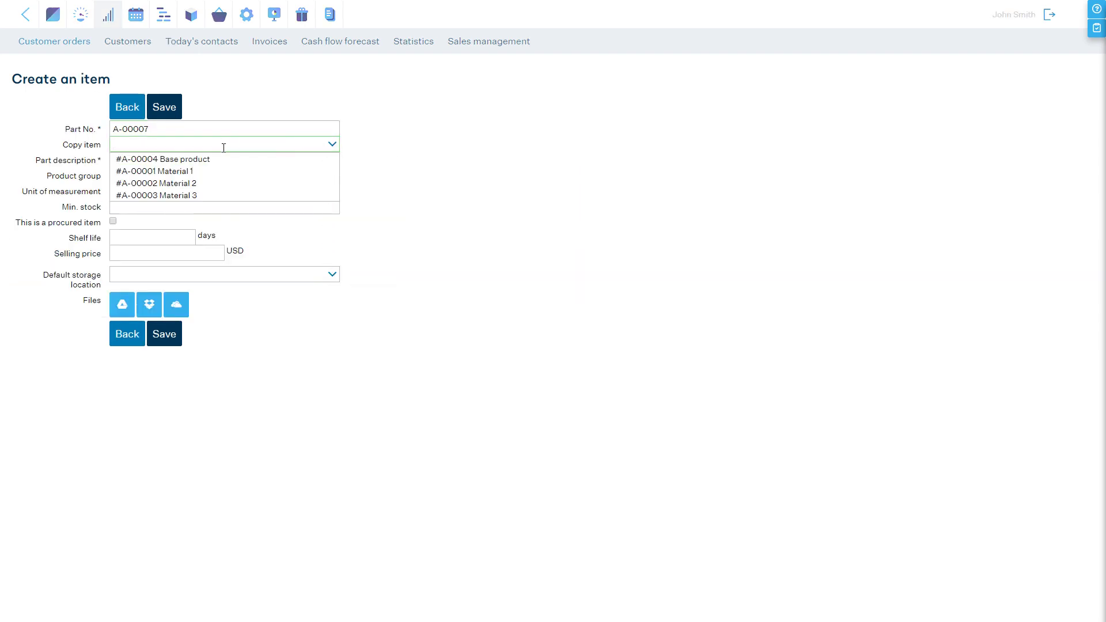
click(202, 160)
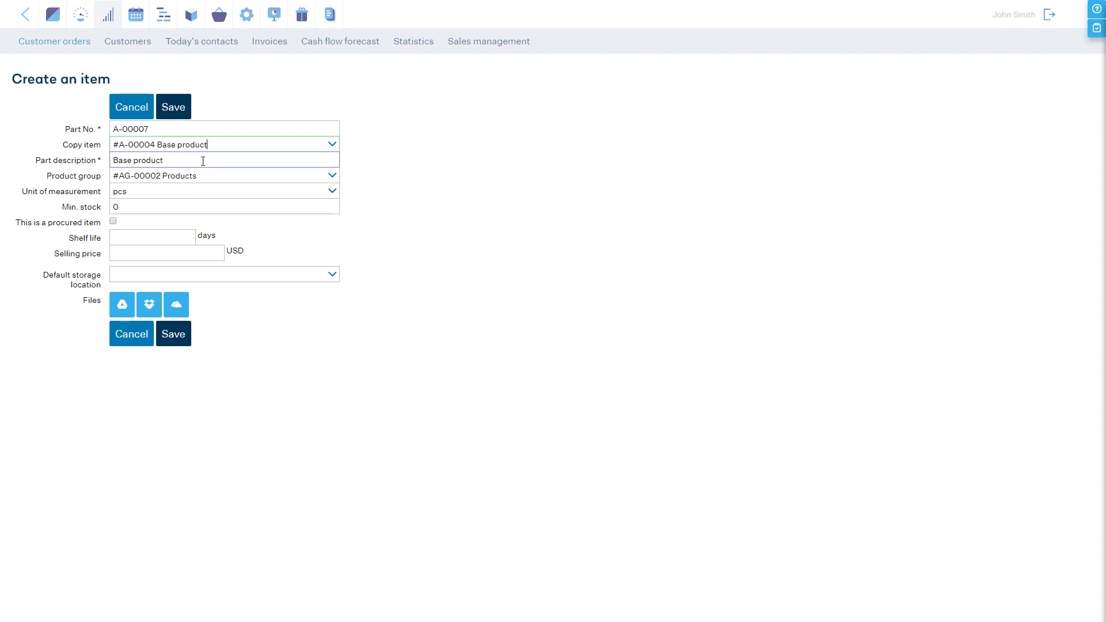
click(203, 161)
text(, order #ABC-123)
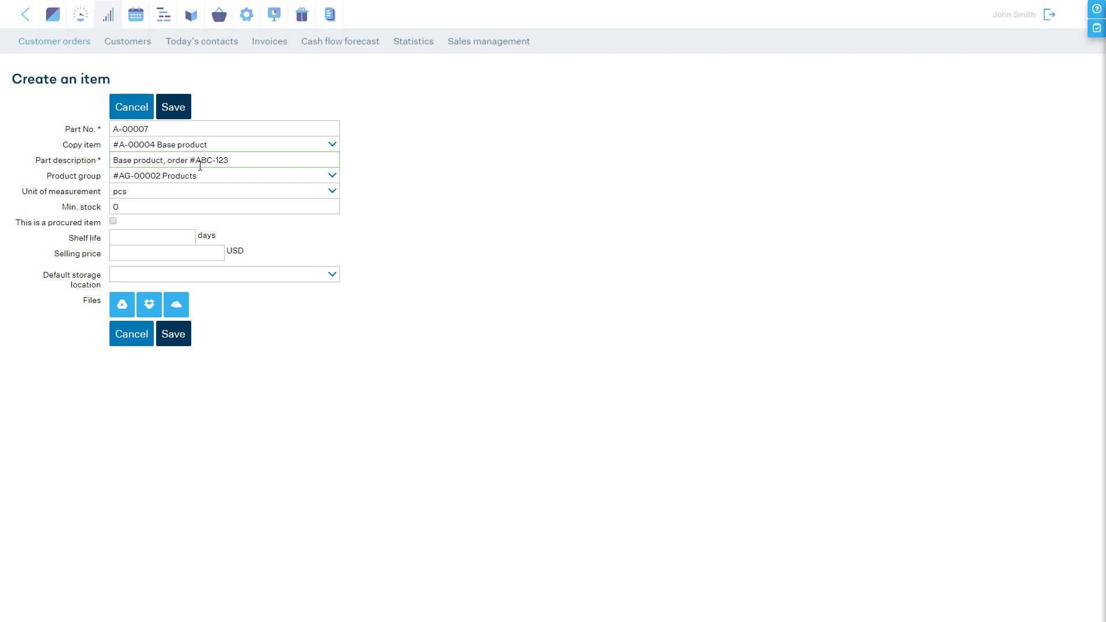
click(179, 333)
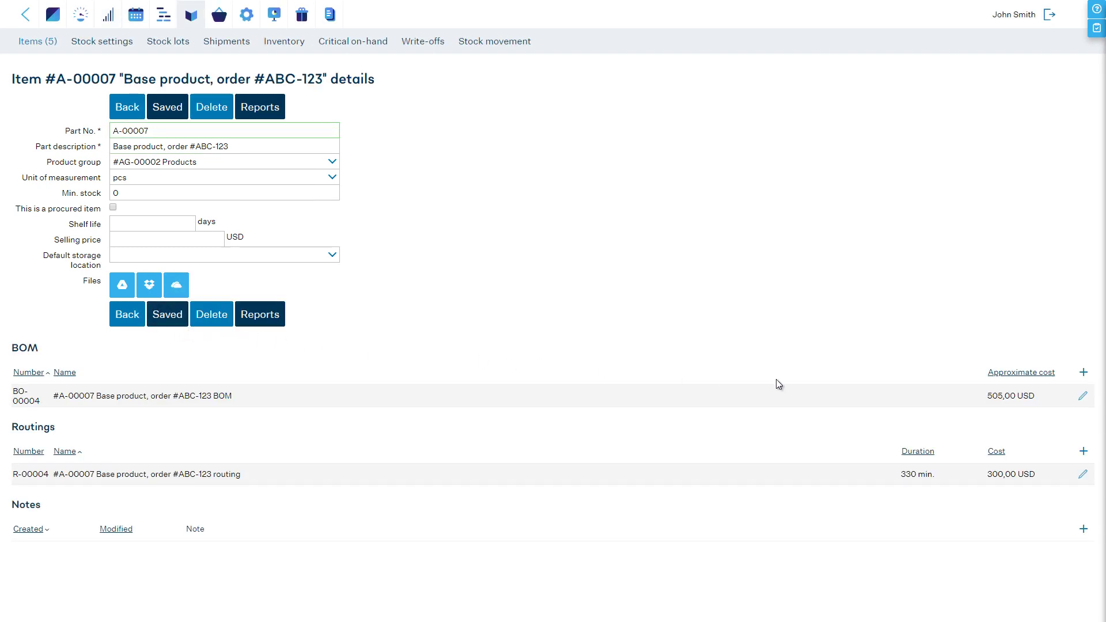
Set the quantity of Material 3 to 120 in the new item's BOM, save it and return to the item.
click(1083, 396)
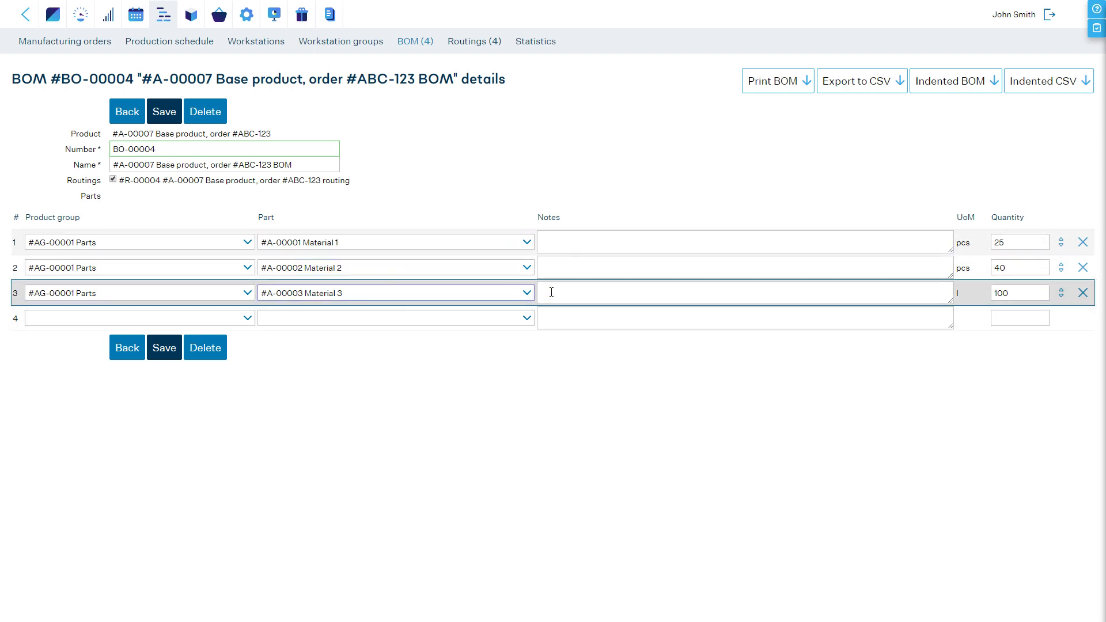
drag(1017, 294, 982, 296)
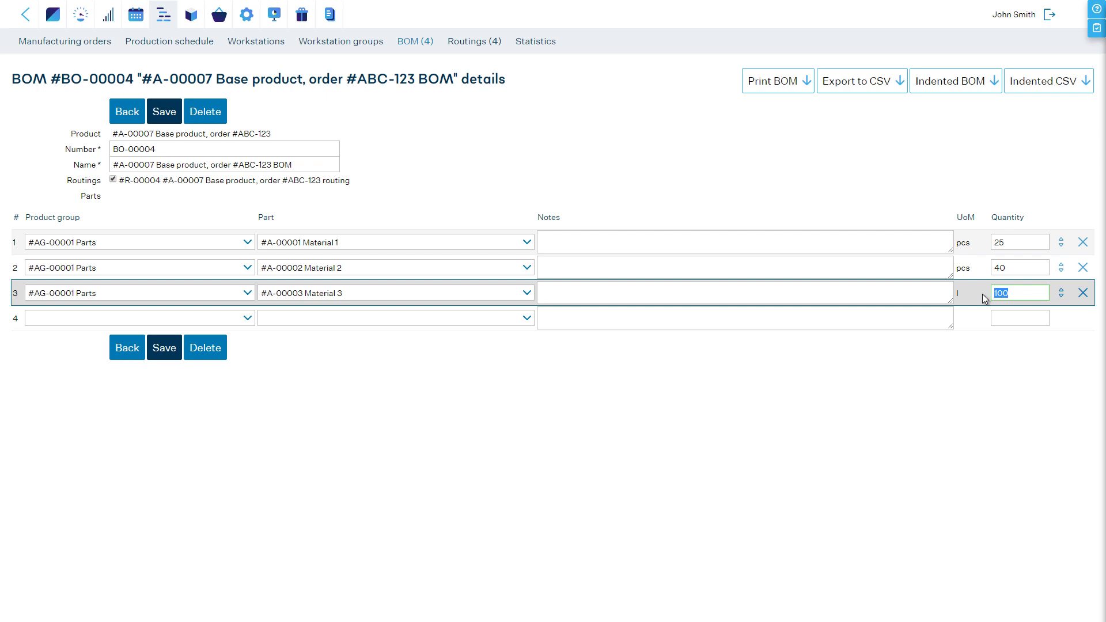
text(120)
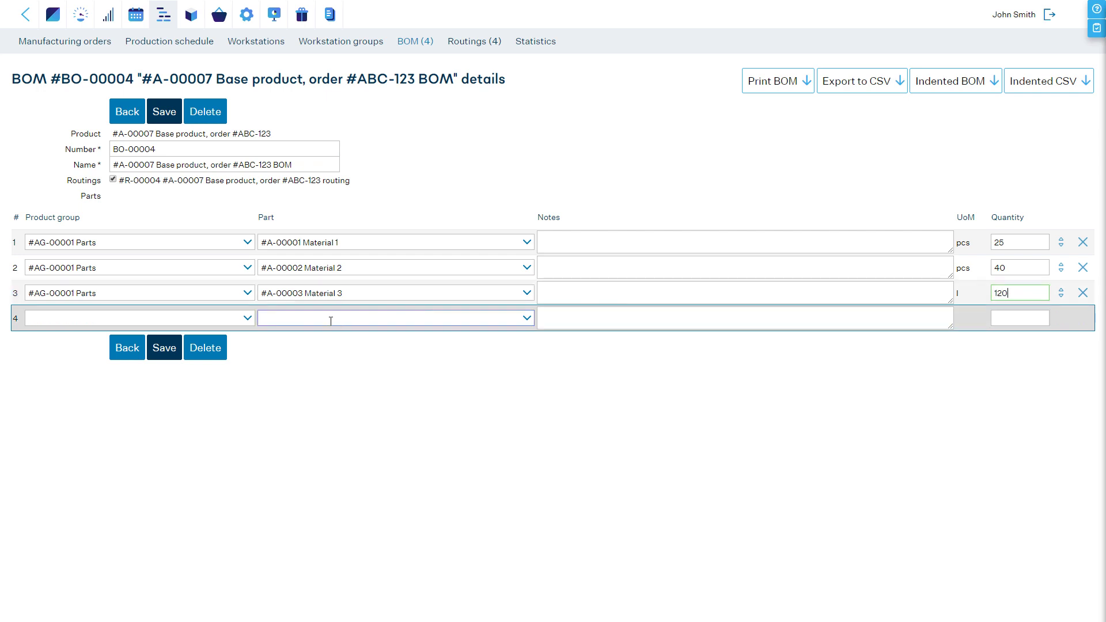
click(178, 349)
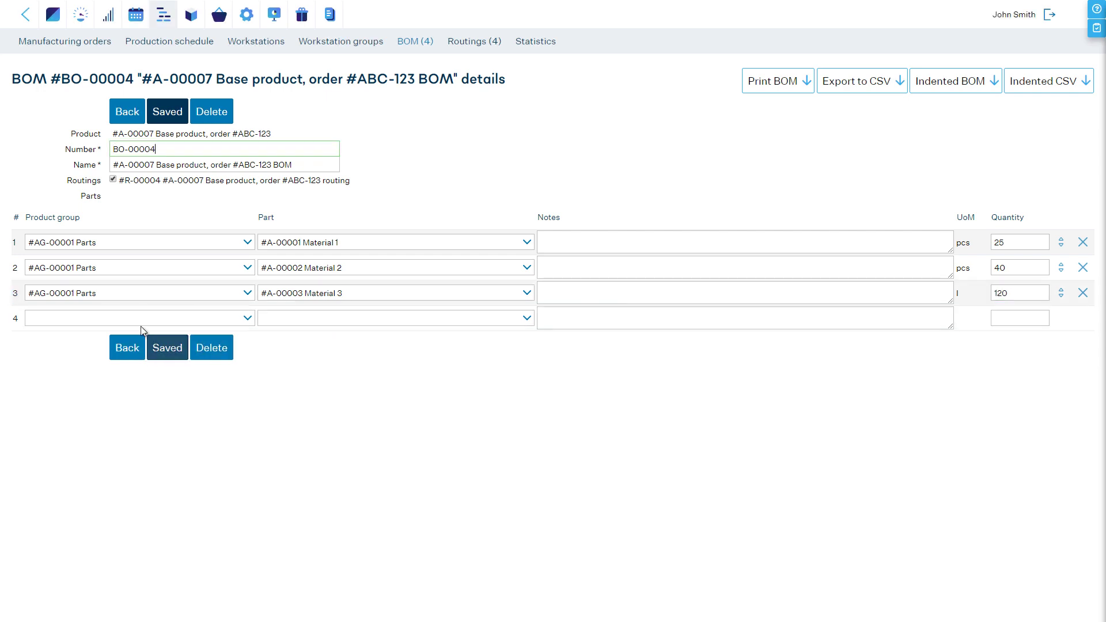
click(129, 348)
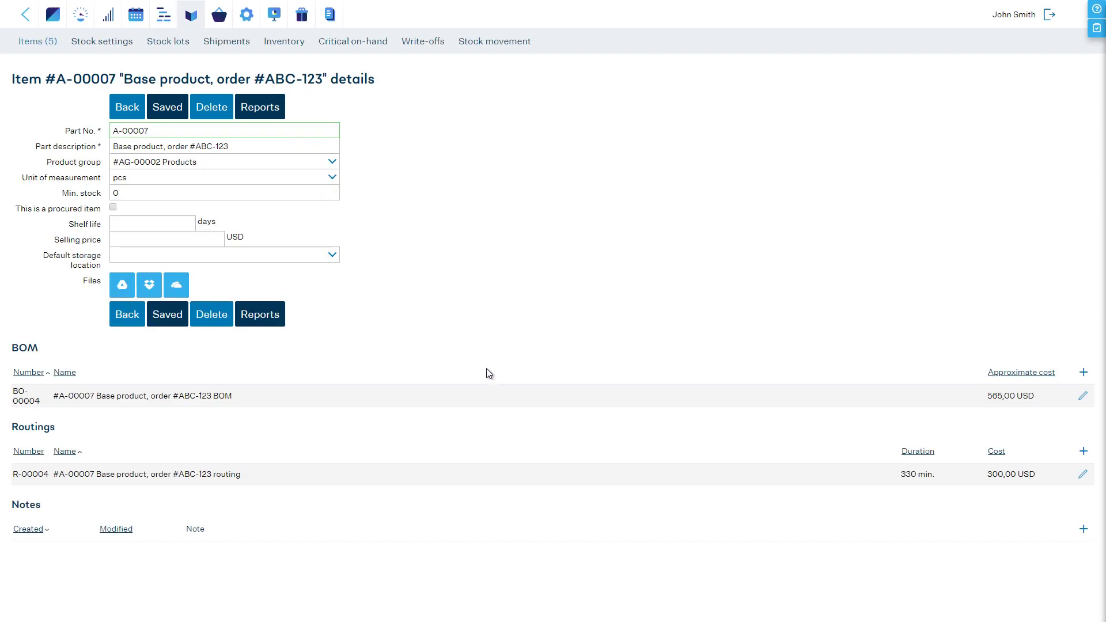
Review the workstation operations and times in the new item's routing, and return to the customer order.
click(1082, 474)
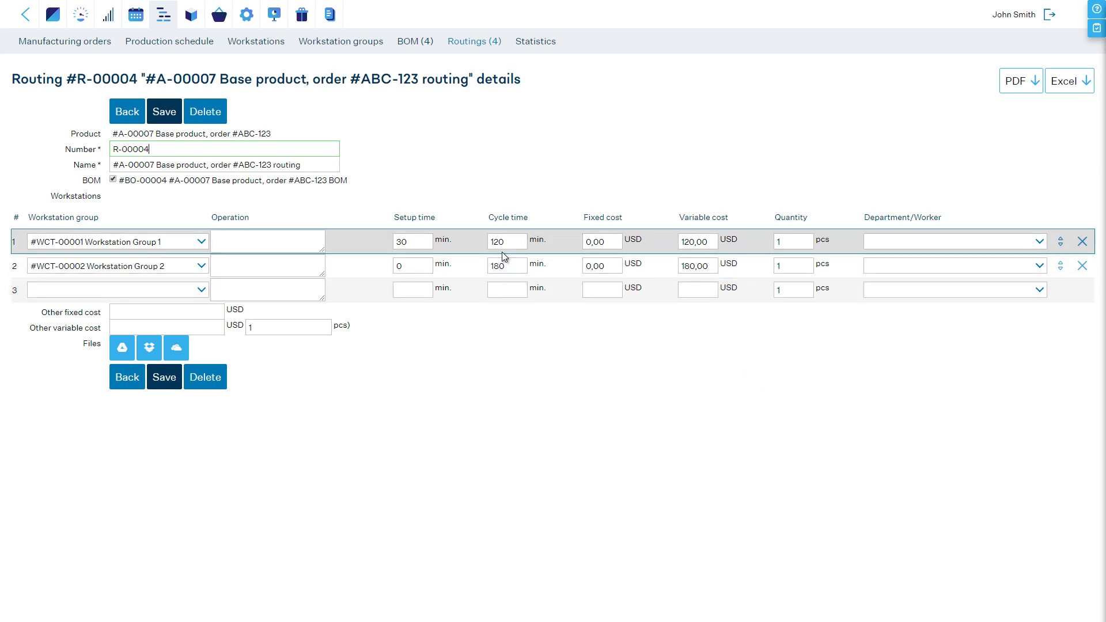
click(130, 116)
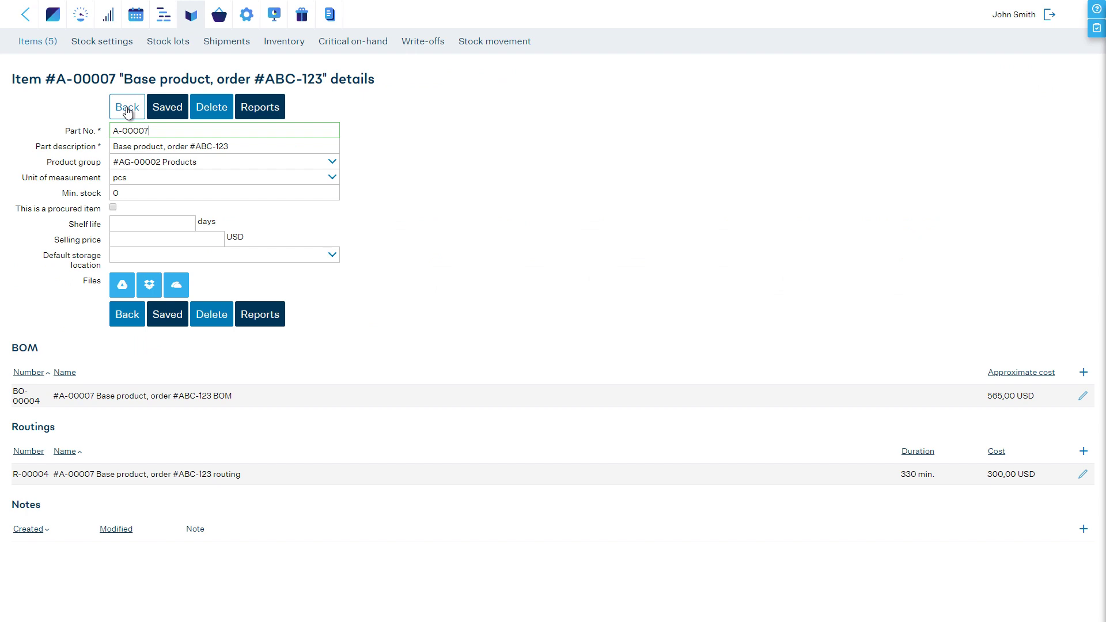
click(128, 109)
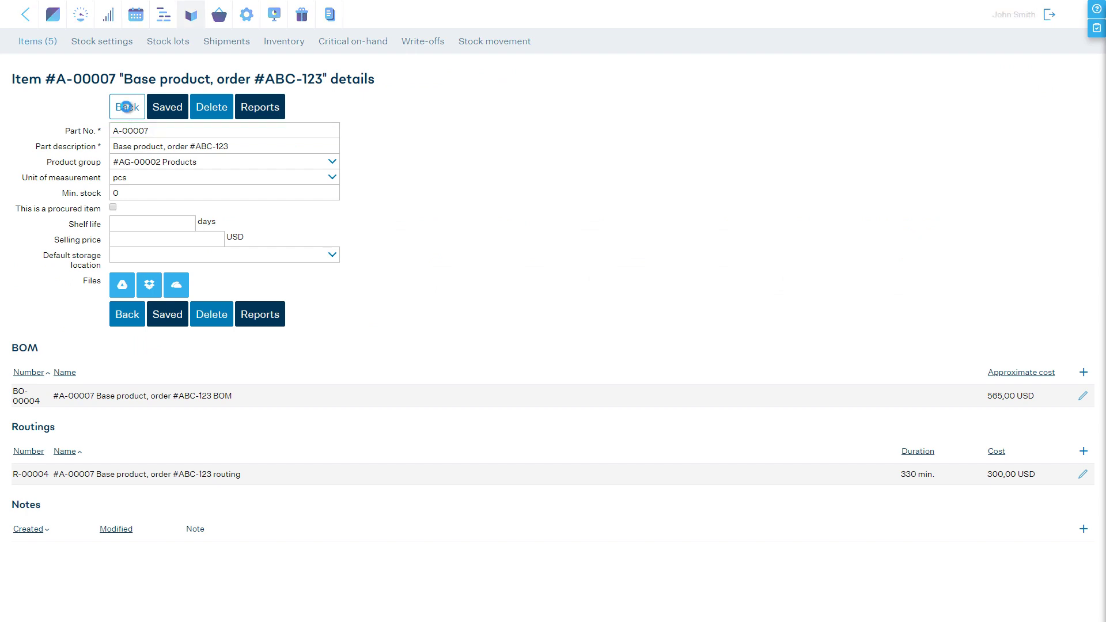
Set the quantity of the new product to 1 and save the customer order.
click(481, 259)
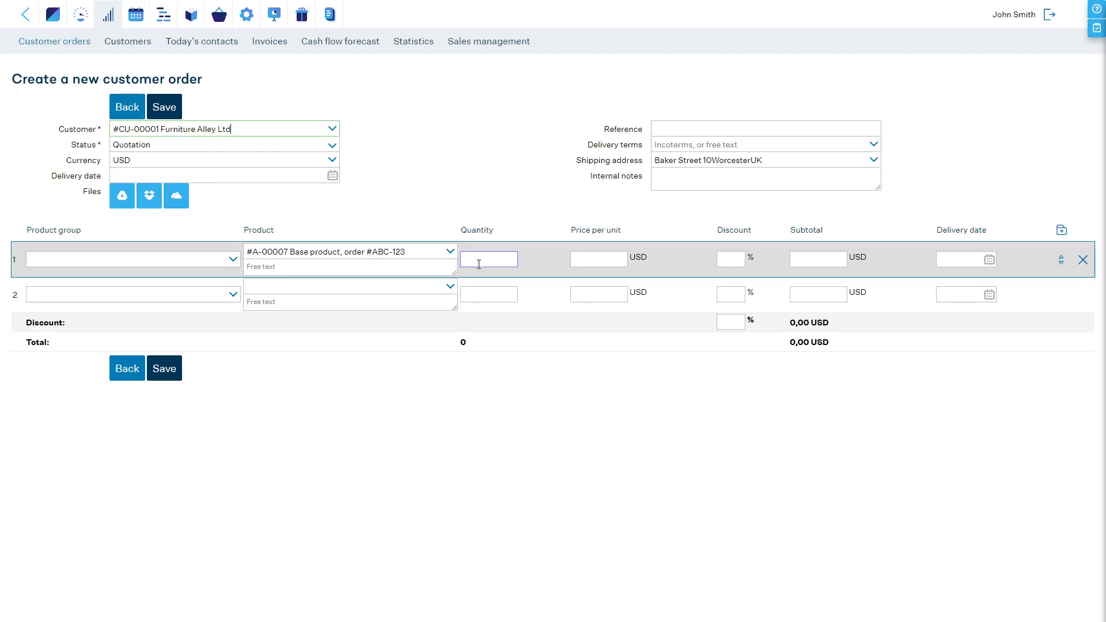
text(1)
click(172, 368)
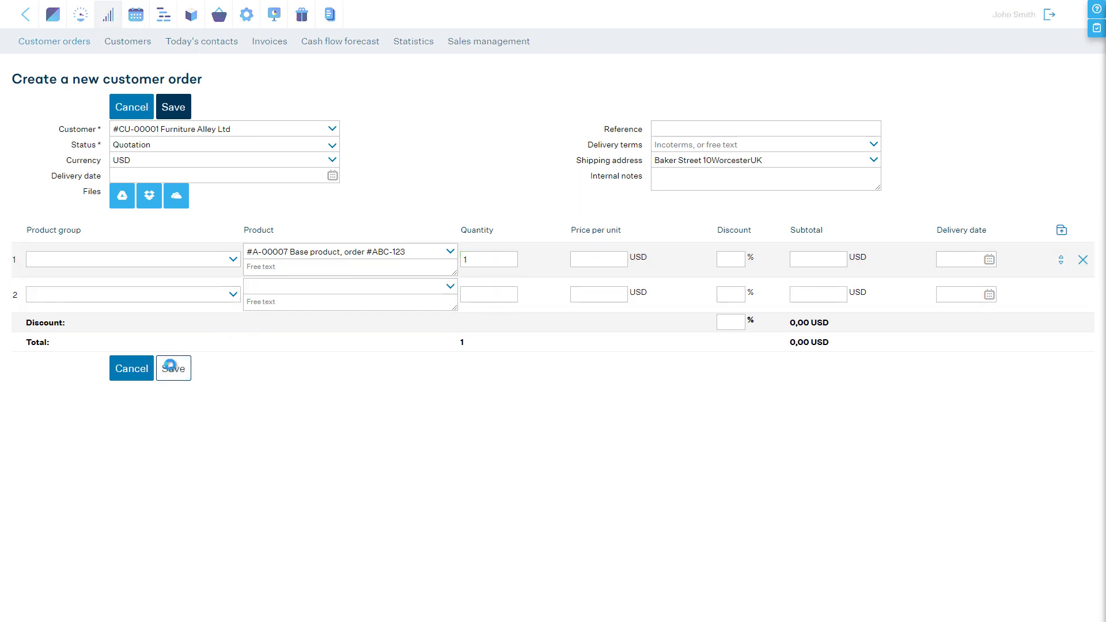
Estimate the order's costs and dates, view the detailed cost breakdown, and save the calculated prices.
click(311, 357)
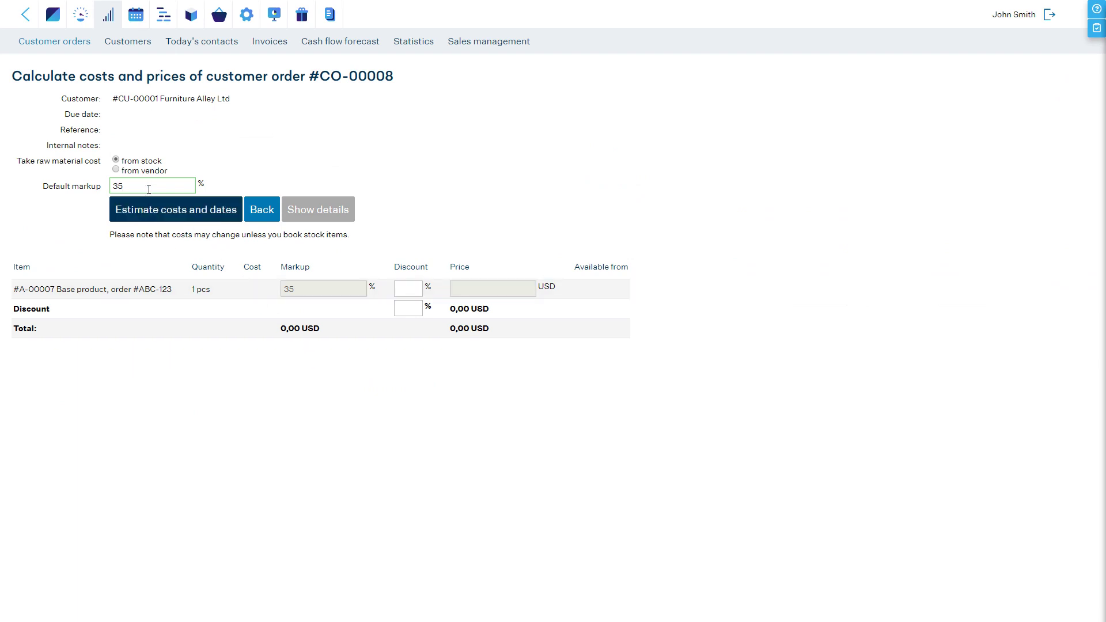
click(150, 214)
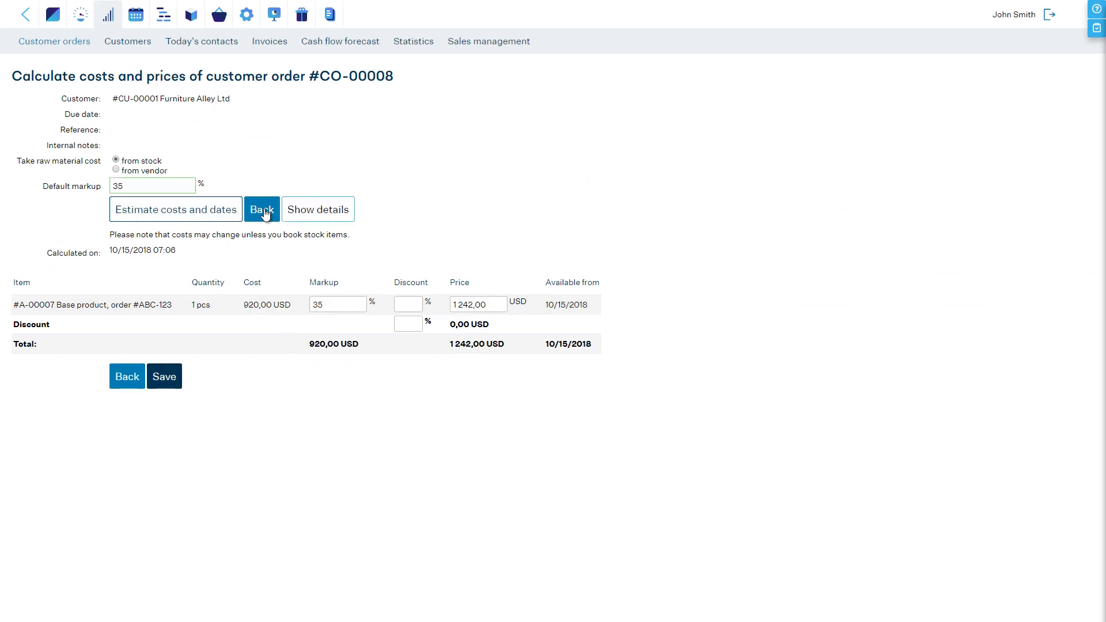
click(311, 210)
scroll(291, 208, down, 1)
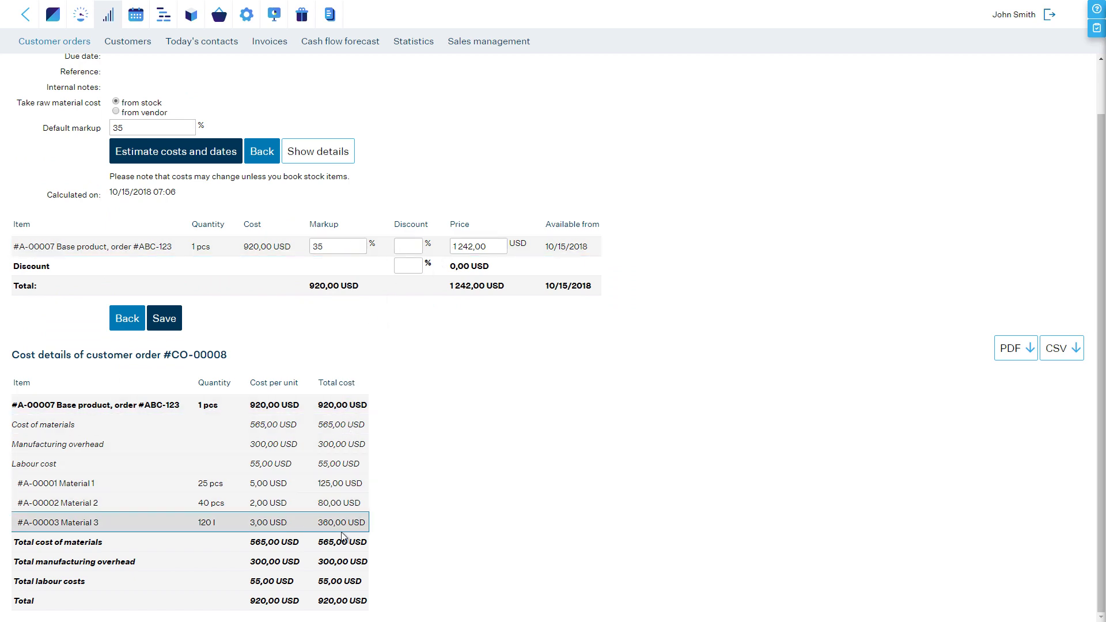
click(142, 323)
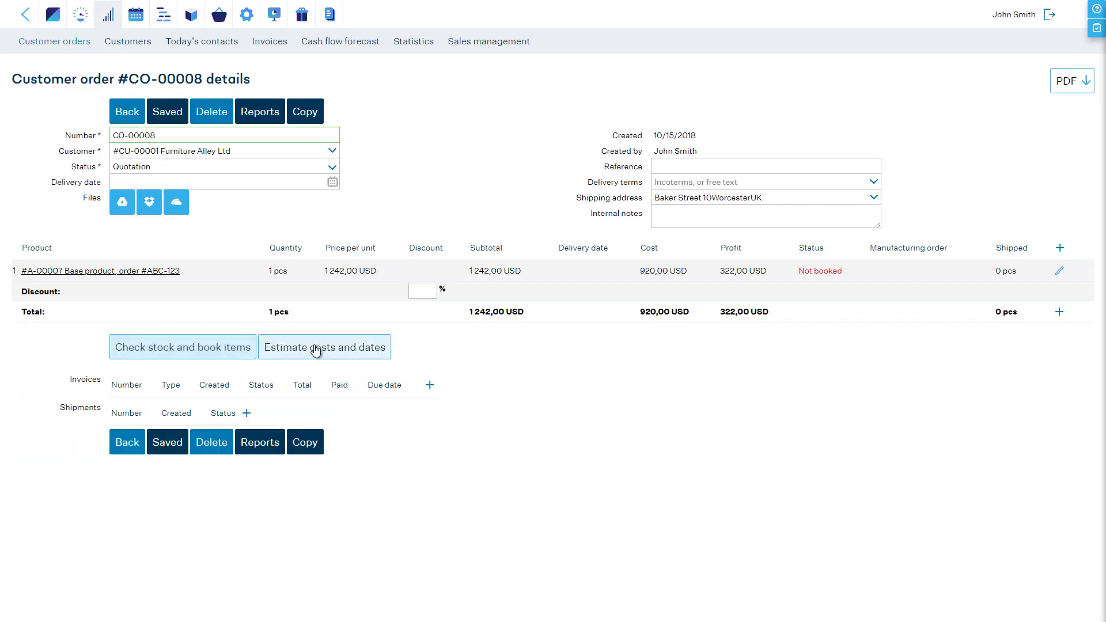
Create and save a quotation from the customer order and export its PDF for the customer.
click(430, 385)
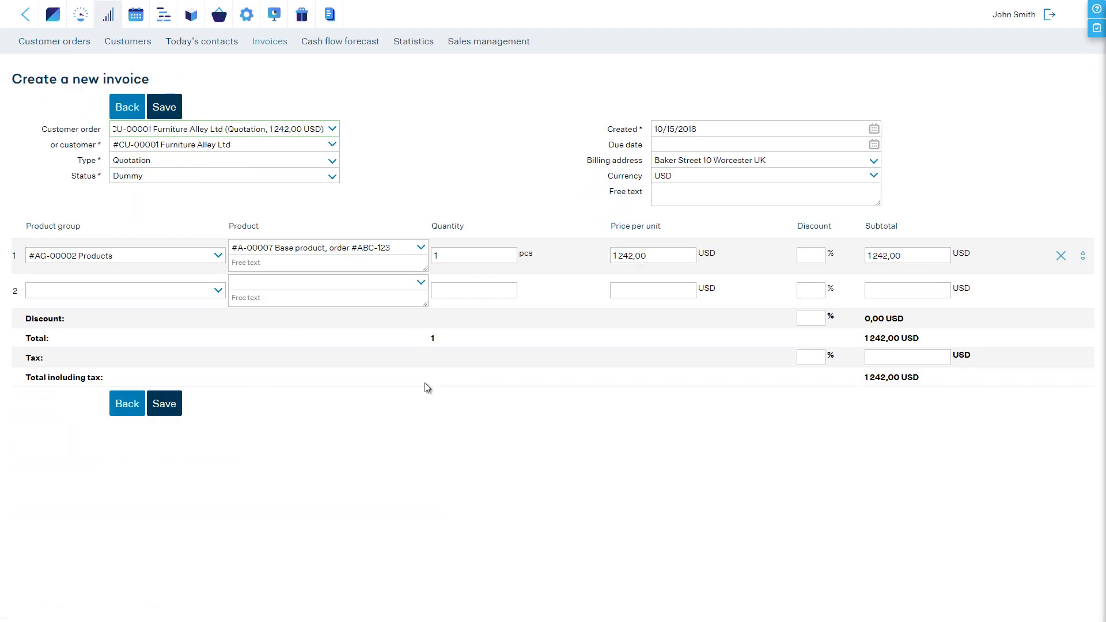
click(174, 108)
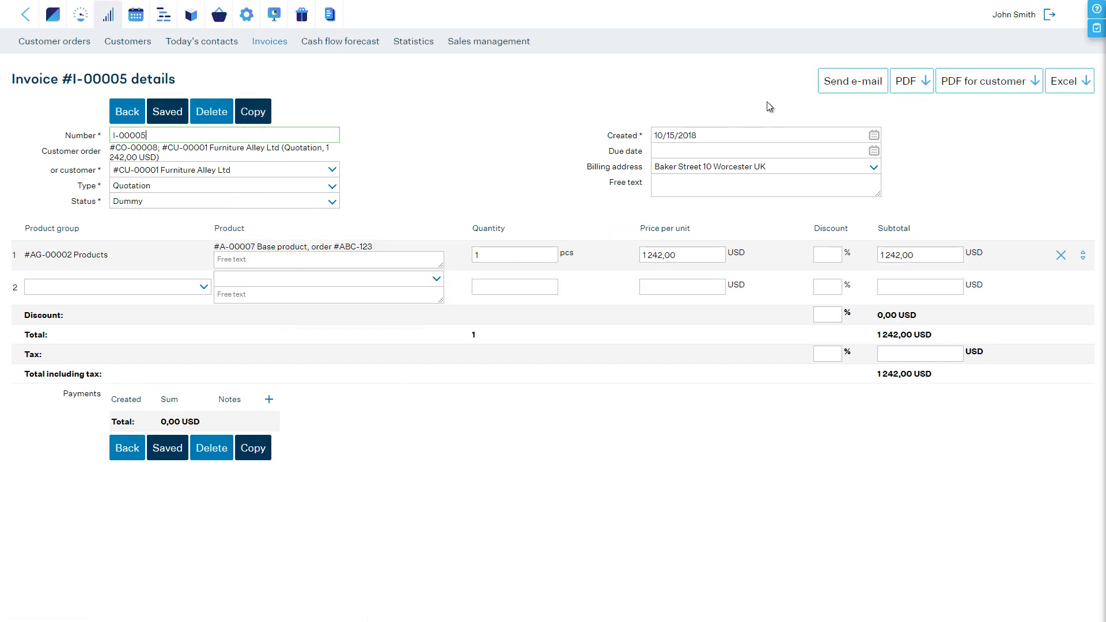
click(962, 87)
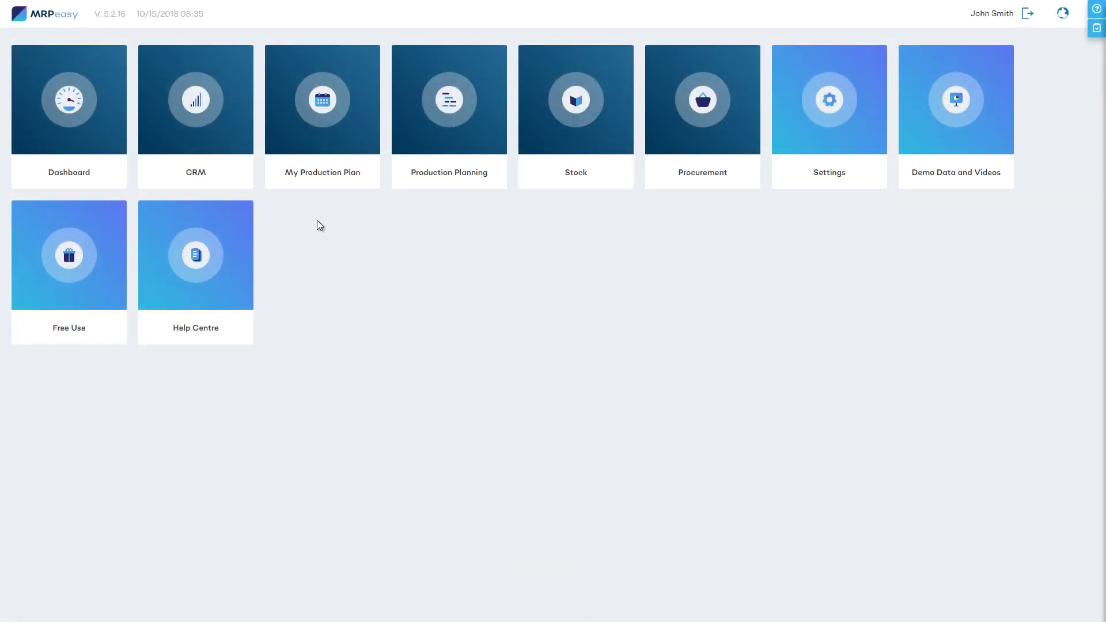
Begin another customer order from the CRM order list with Furniture Alley Ltd as the customer.
click(201, 112)
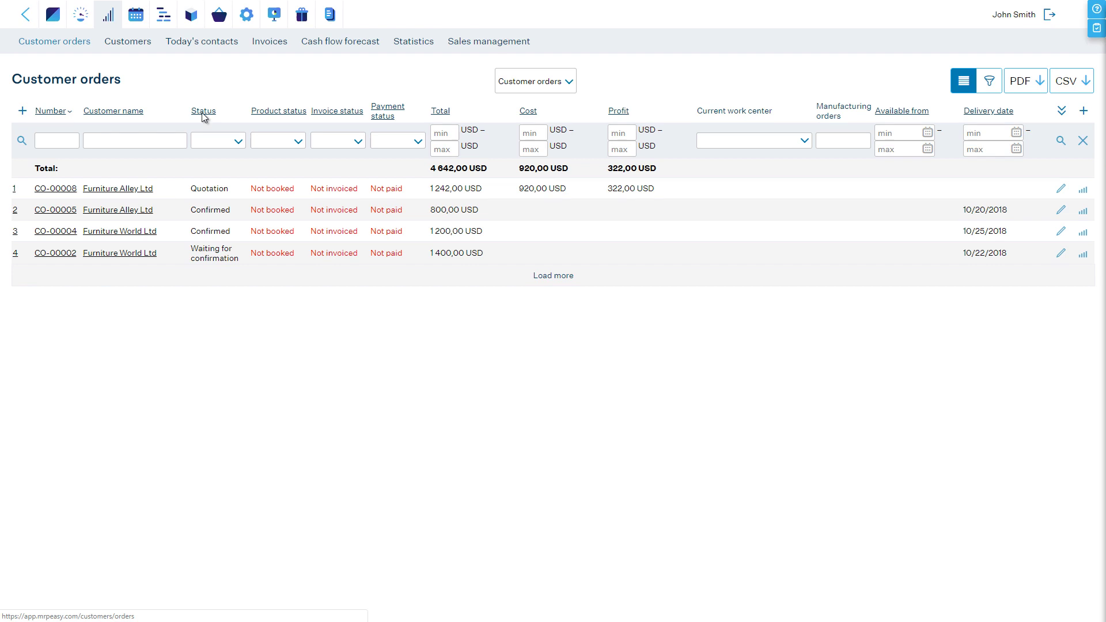
click(23, 110)
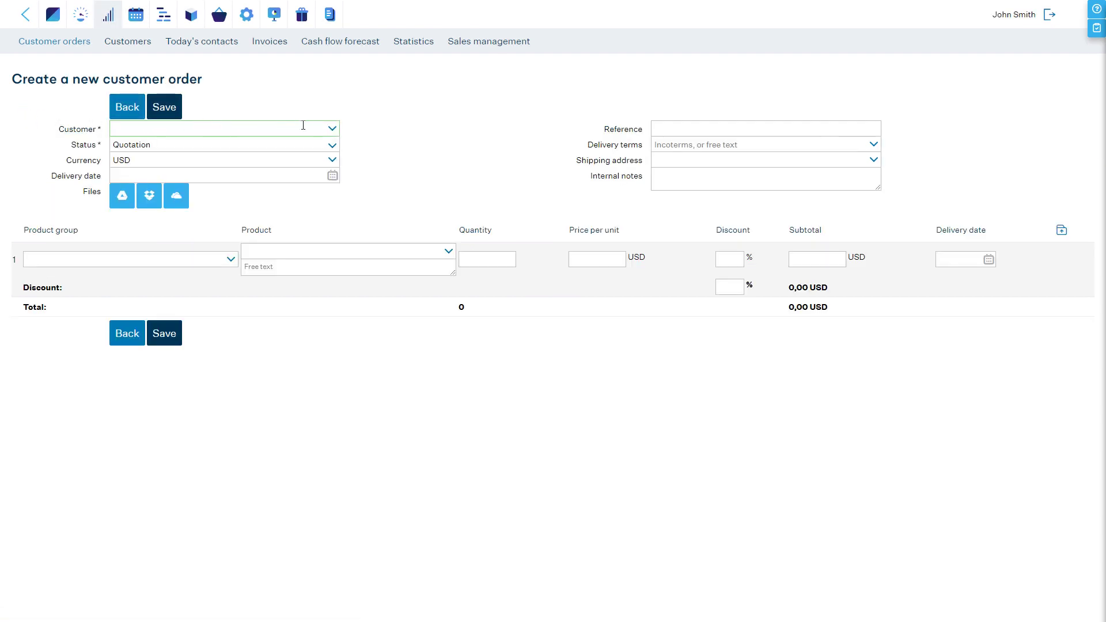
click(331, 129)
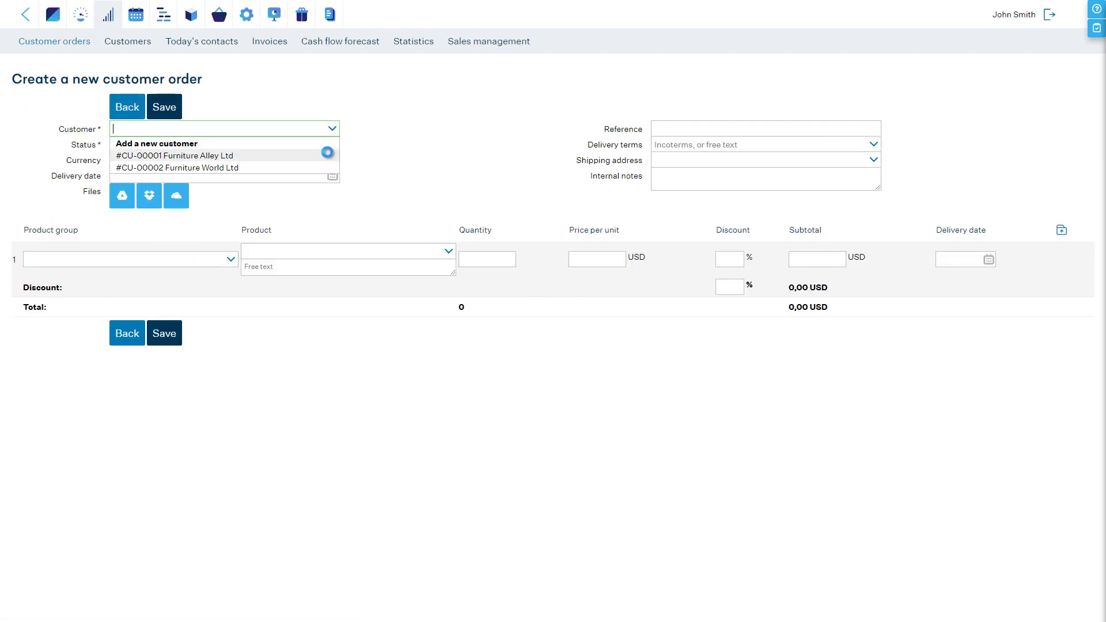
click(325, 156)
Add #A-00004 Product with Parameters from the Products group to the order, choosing A2 - Value A2 and B1 - Value B1 as its parameters.
click(231, 258)
click(225, 298)
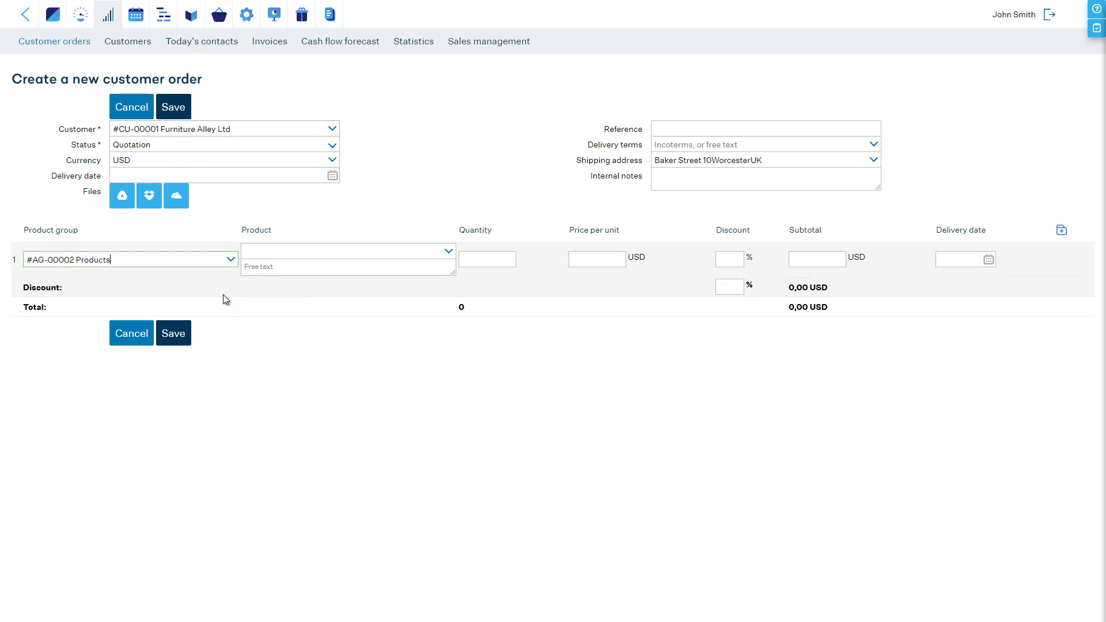
click(444, 251)
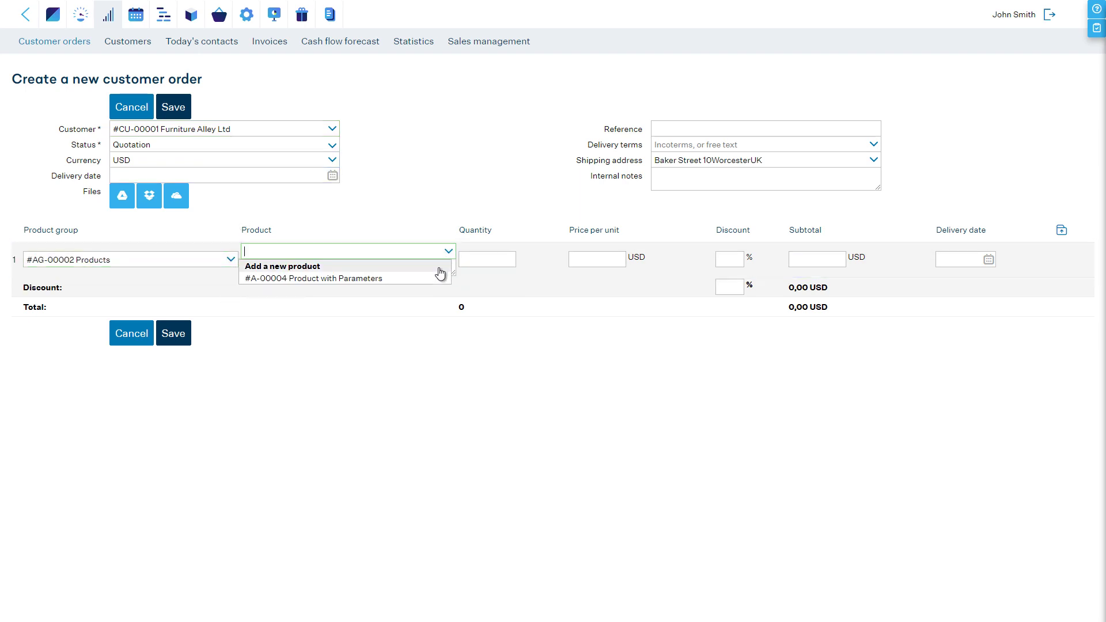
click(437, 276)
click(285, 270)
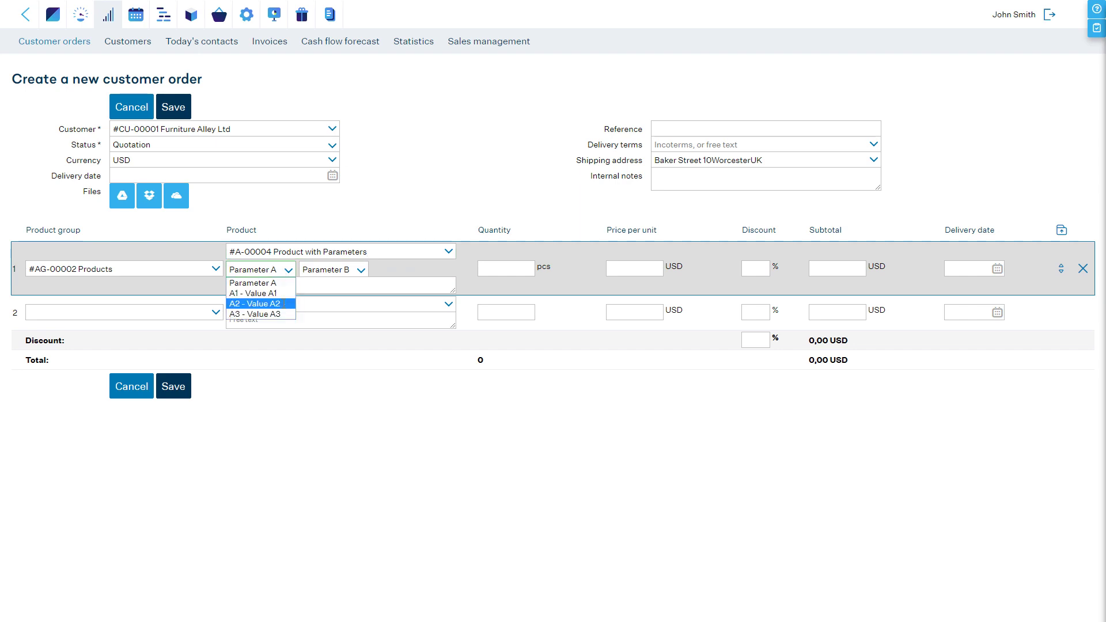
click(283, 303)
click(329, 275)
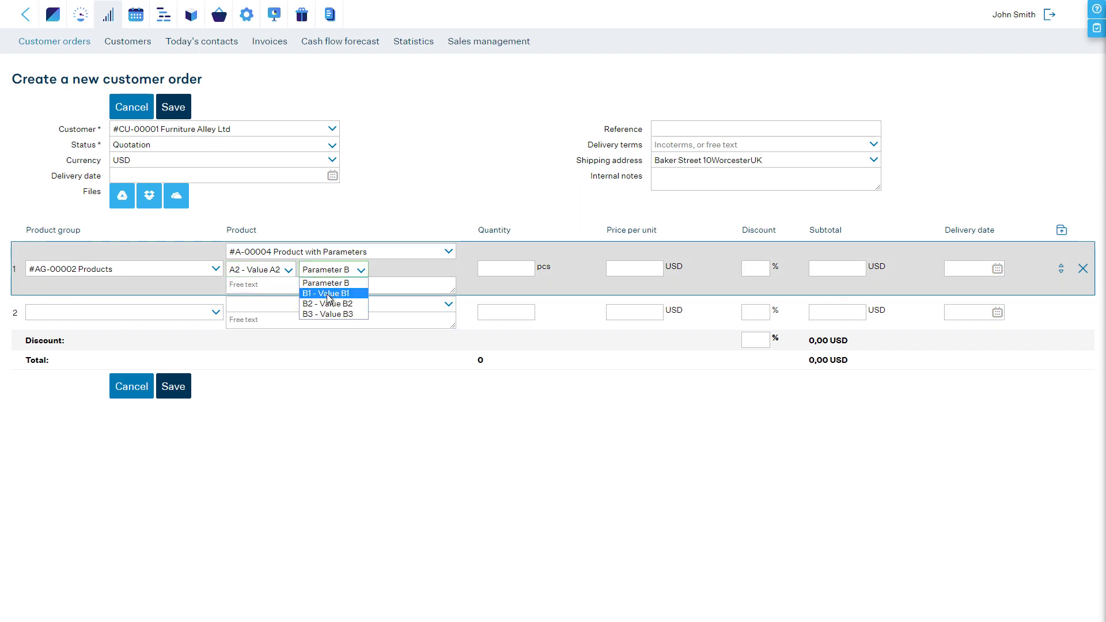
click(327, 294)
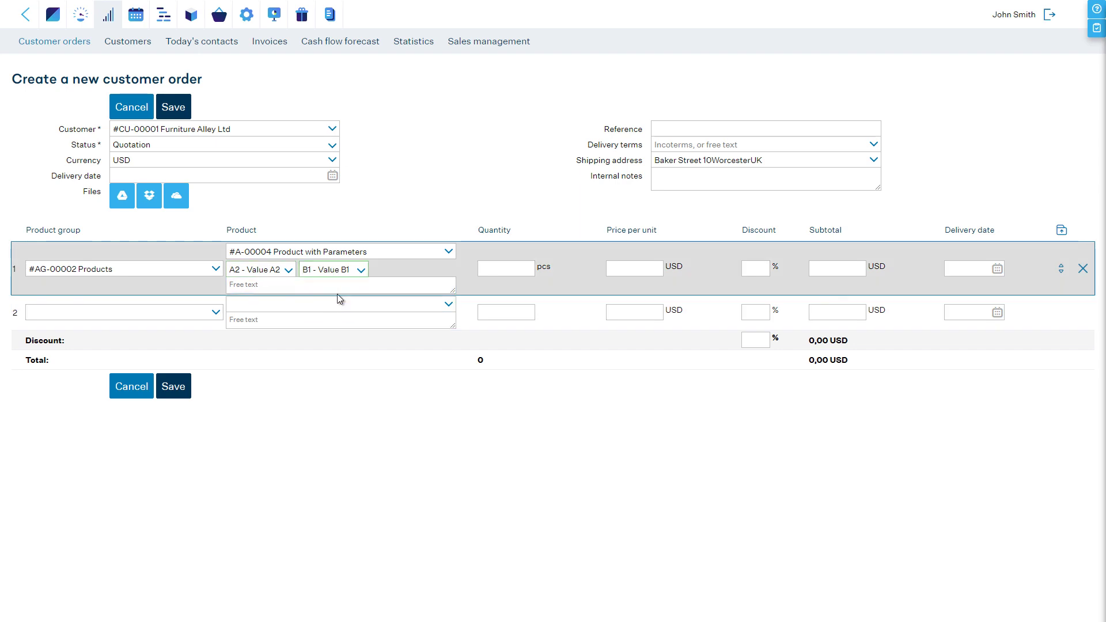
Set the quantity of Product with Parameters to 1 and save the customer order.
click(499, 272)
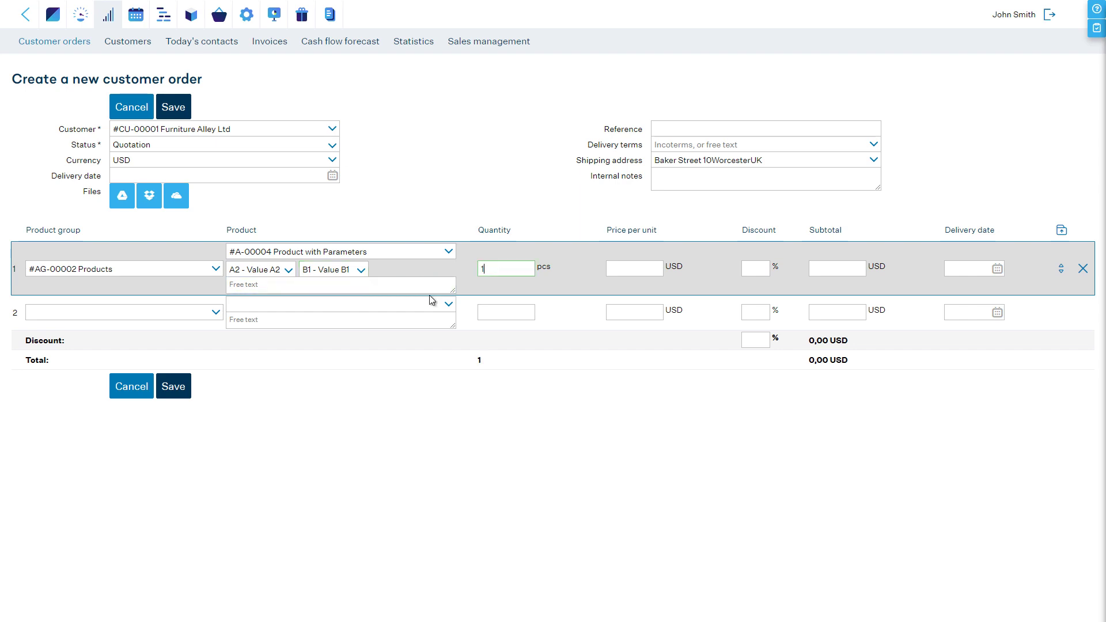
text(1)
click(175, 384)
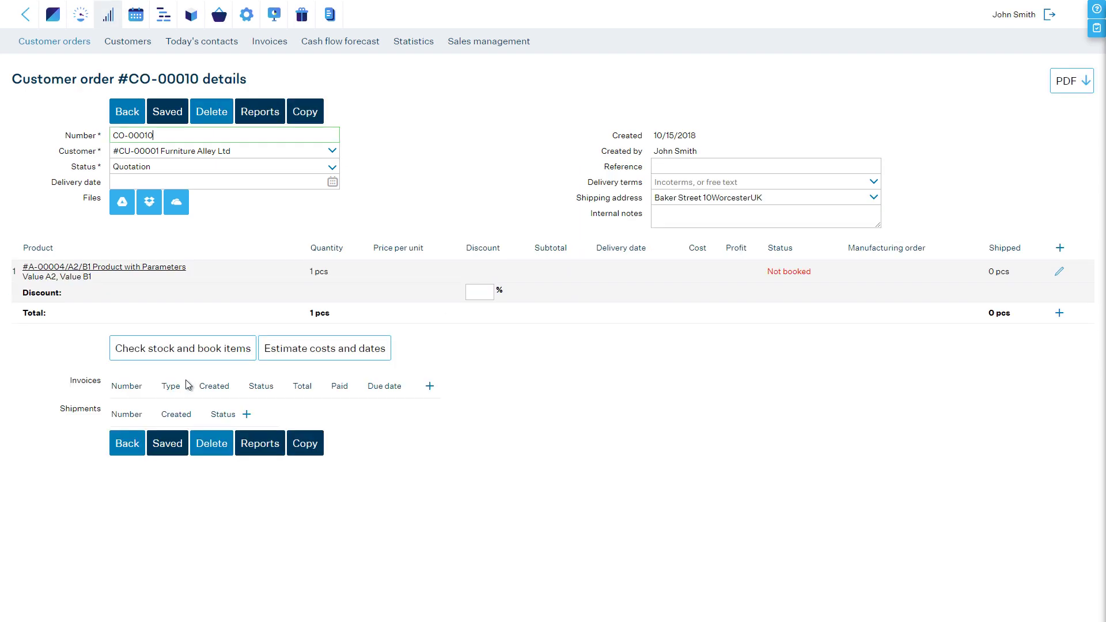
Estimate the saved order's costs and dates with raw material cost from stock, and view the cost details.
click(309, 350)
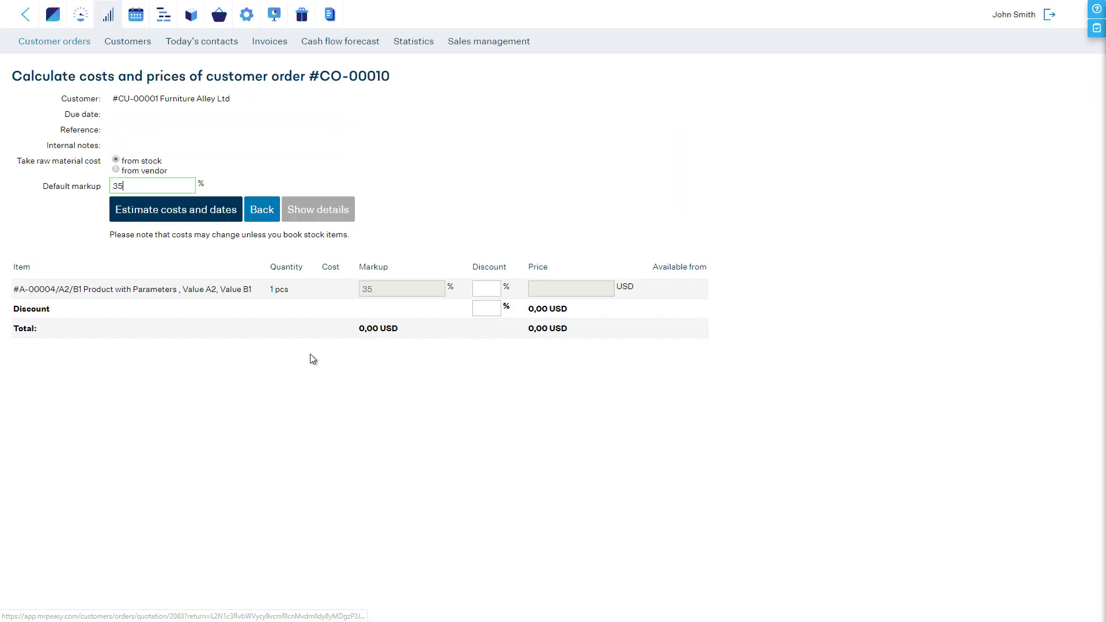
click(185, 206)
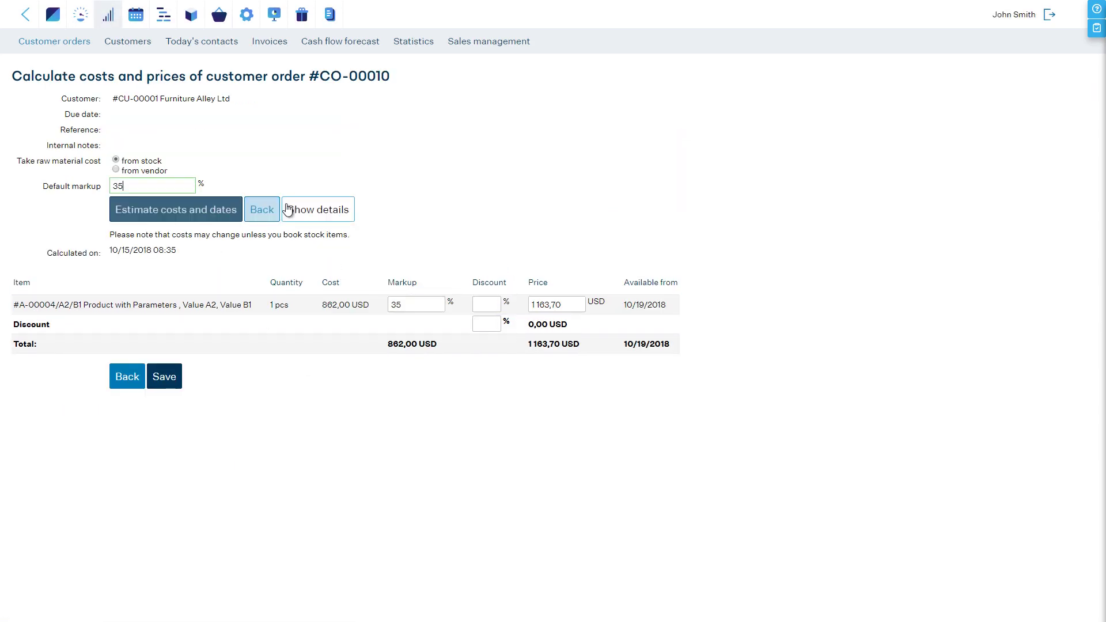
click(292, 210)
scroll(311, 207, down, 1)
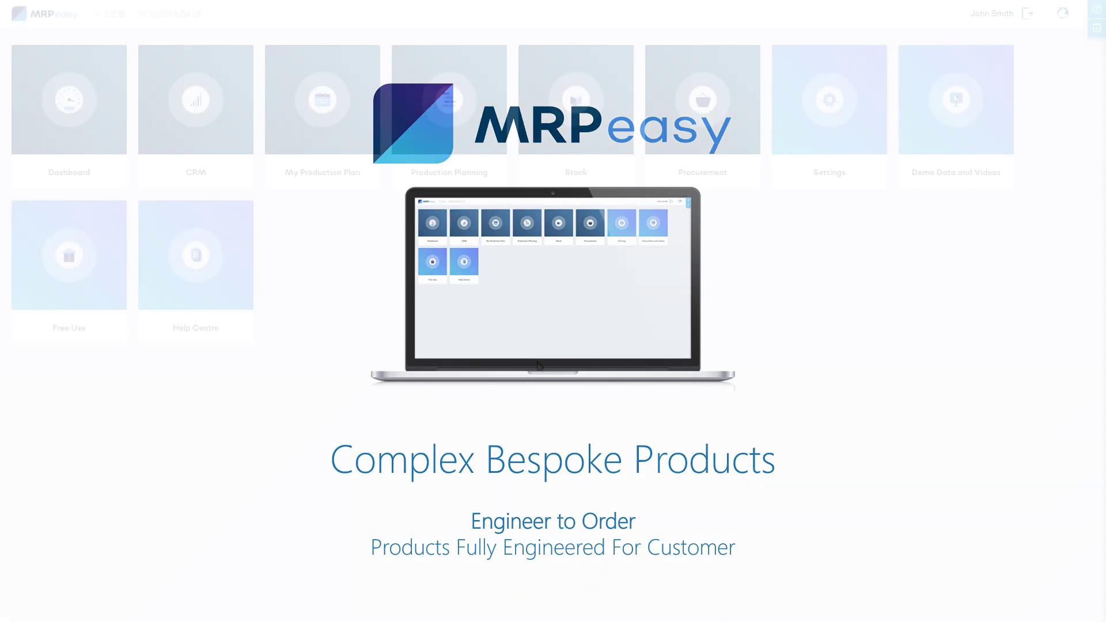
Load the items CSV file into the stock items import and dismiss the back-up recommendation.
click(587, 95)
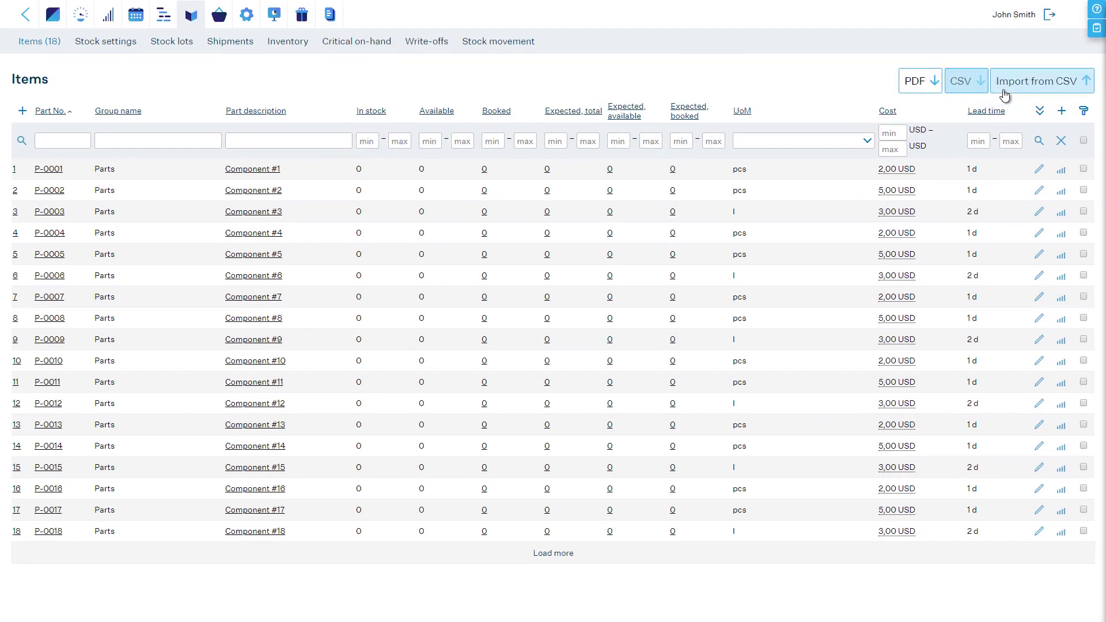
click(1037, 80)
drag(1004, 92, 208, 136)
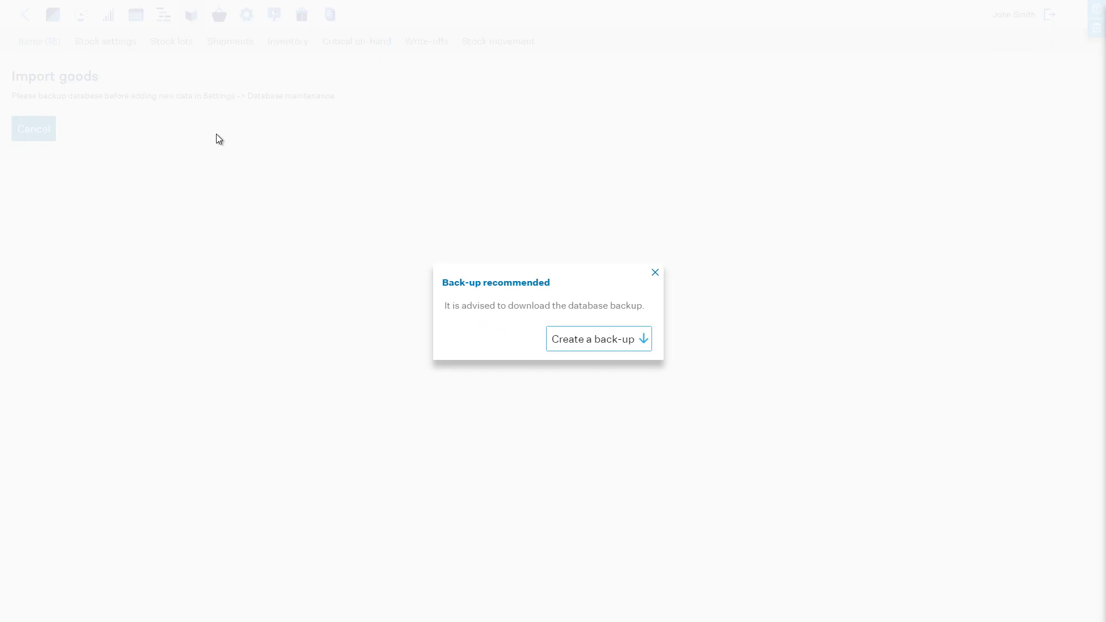
click(654, 273)
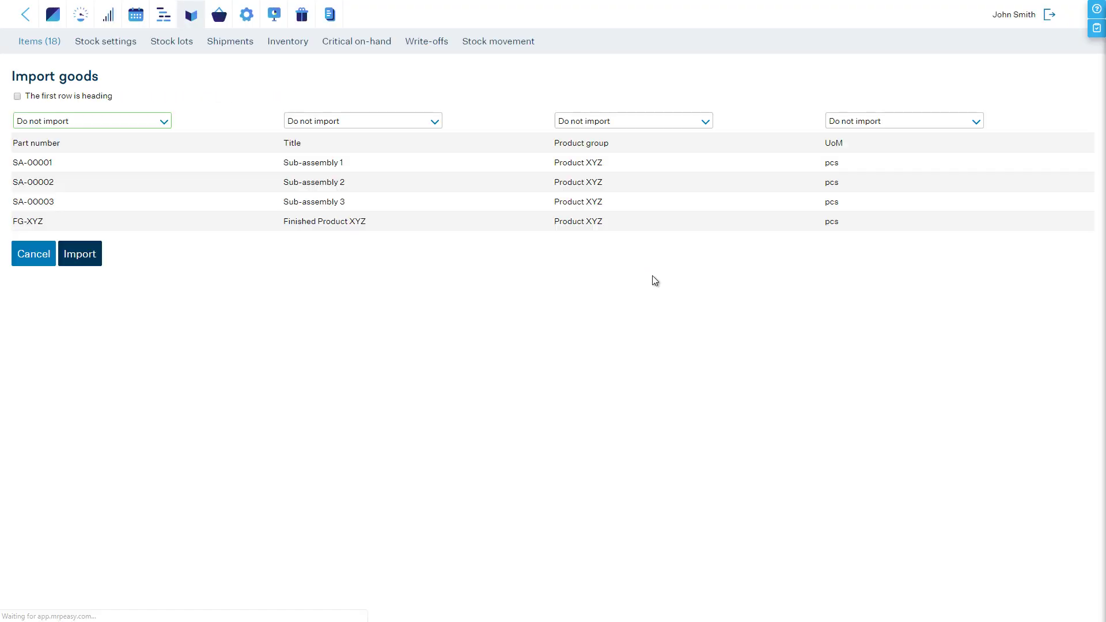
Treat the first row as heading, map the columns to Part No., Part description, Product group and Unit of measurement, and import the goods.
click(18, 97)
click(114, 123)
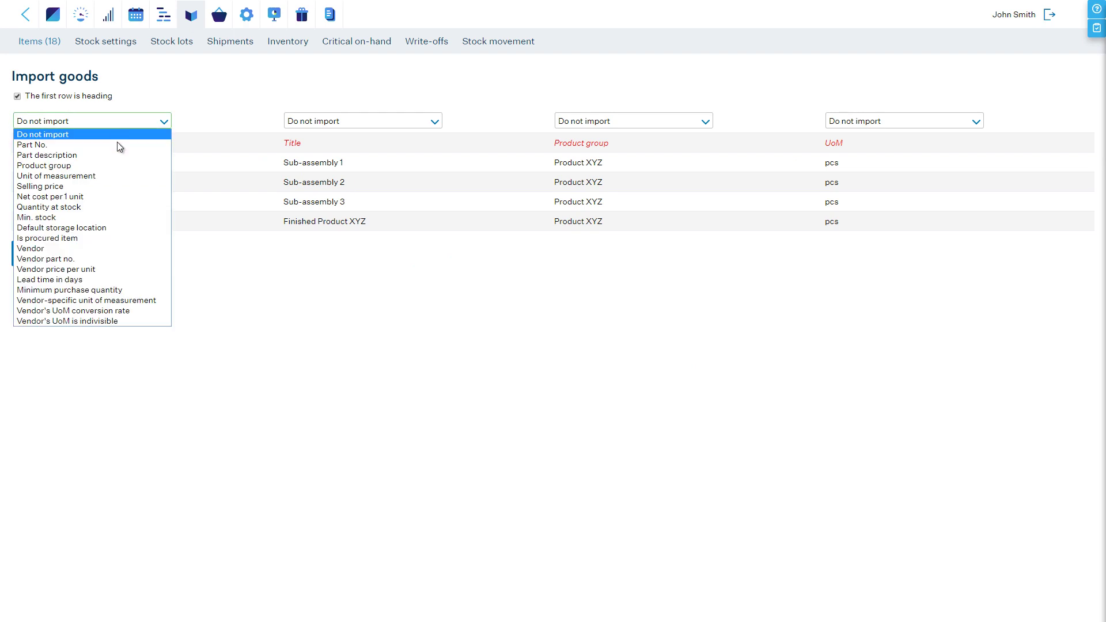
click(116, 144)
click(319, 122)
click(320, 155)
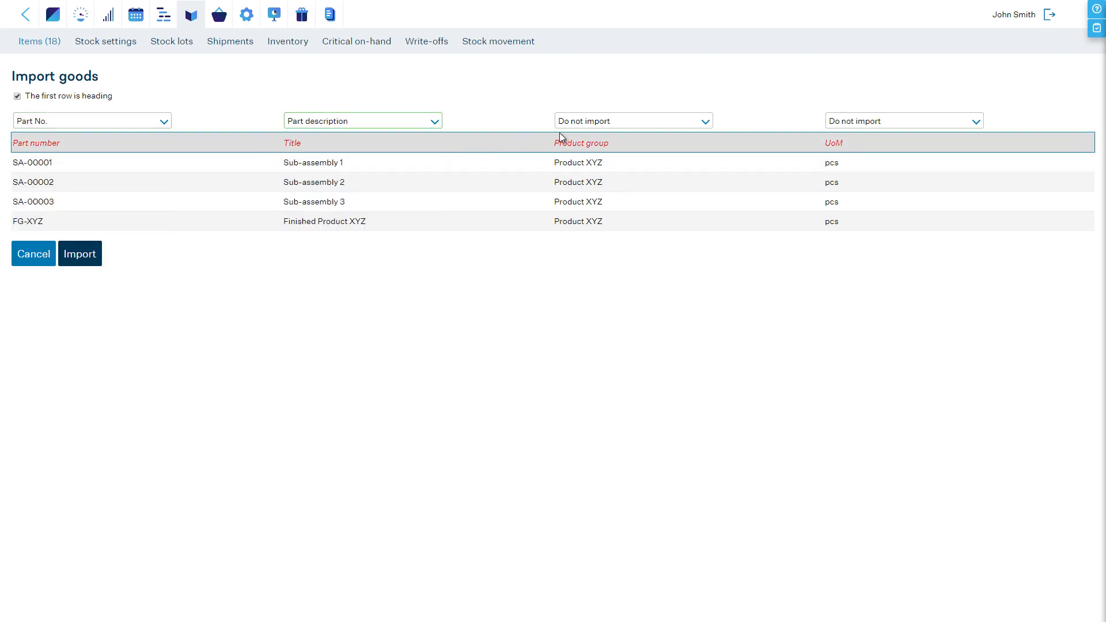
click(588, 122)
click(586, 165)
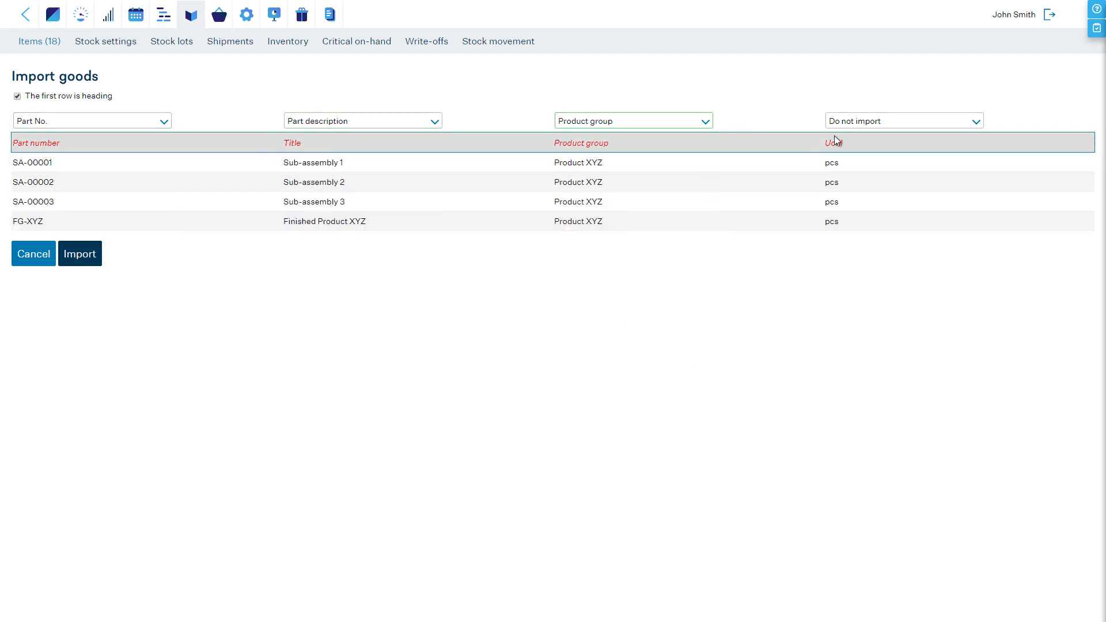
click(857, 122)
click(861, 176)
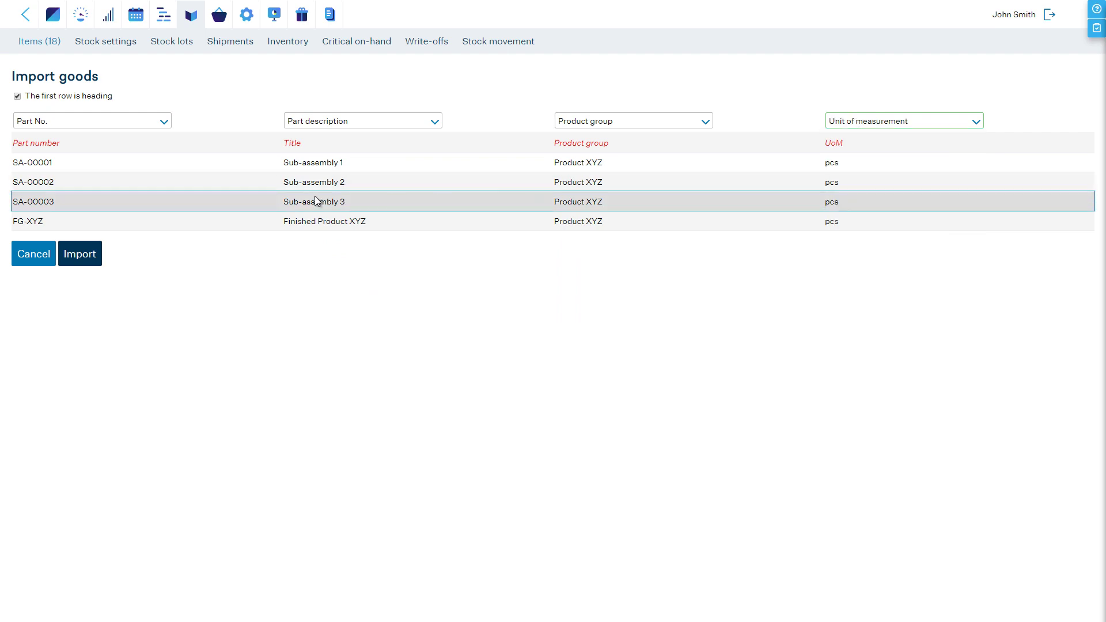
click(89, 254)
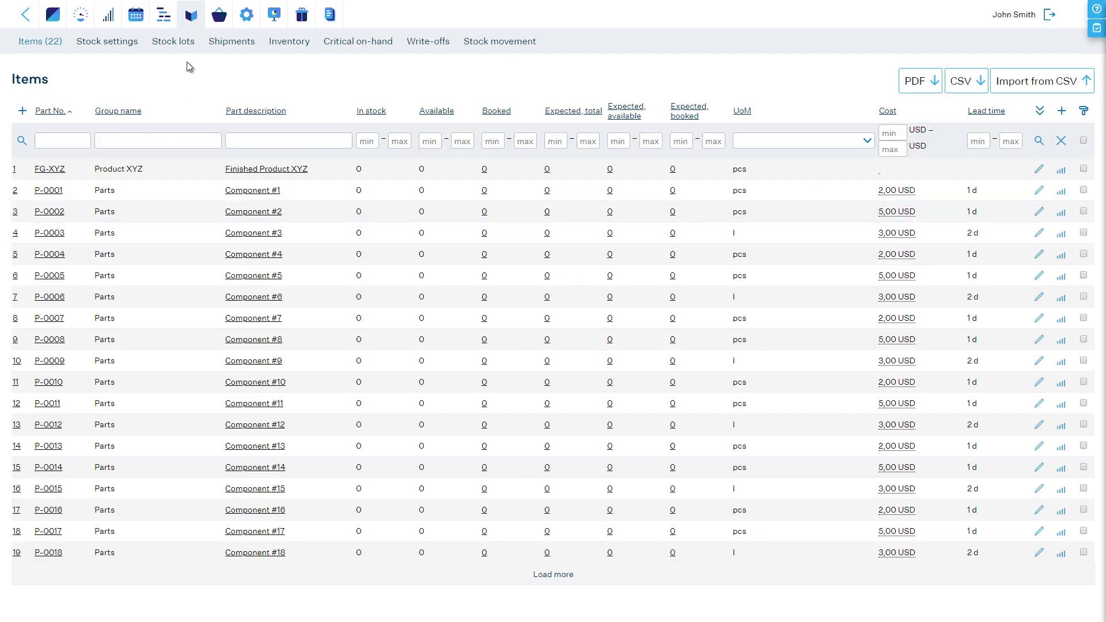
Load the bill of materials CSV file into the BOM import in production planning, skipping the back-up.
click(165, 13)
click(414, 41)
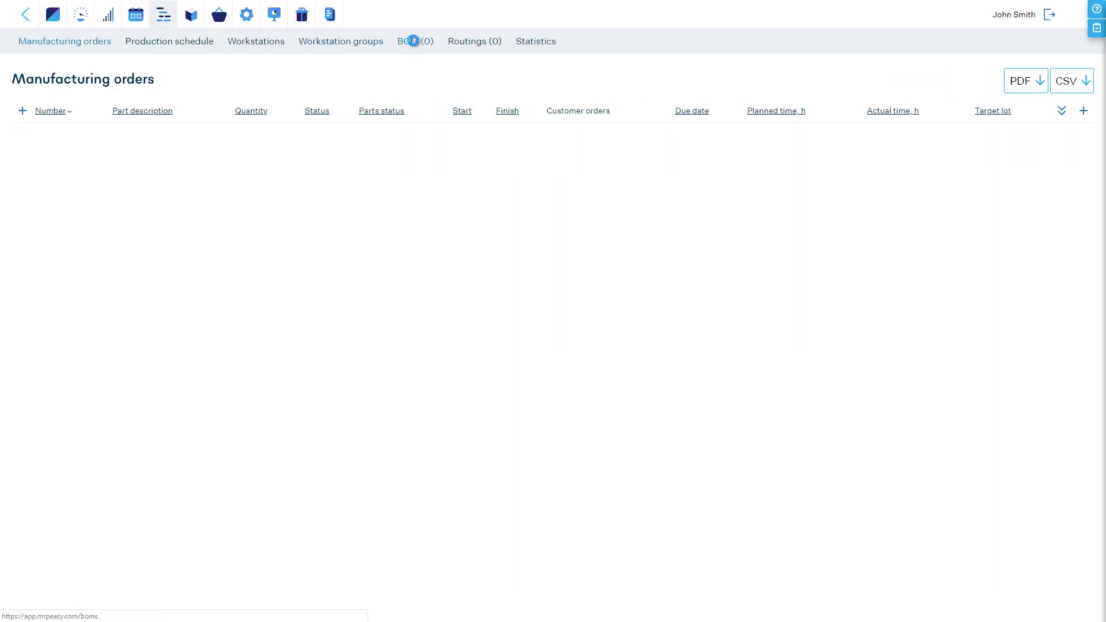
click(980, 81)
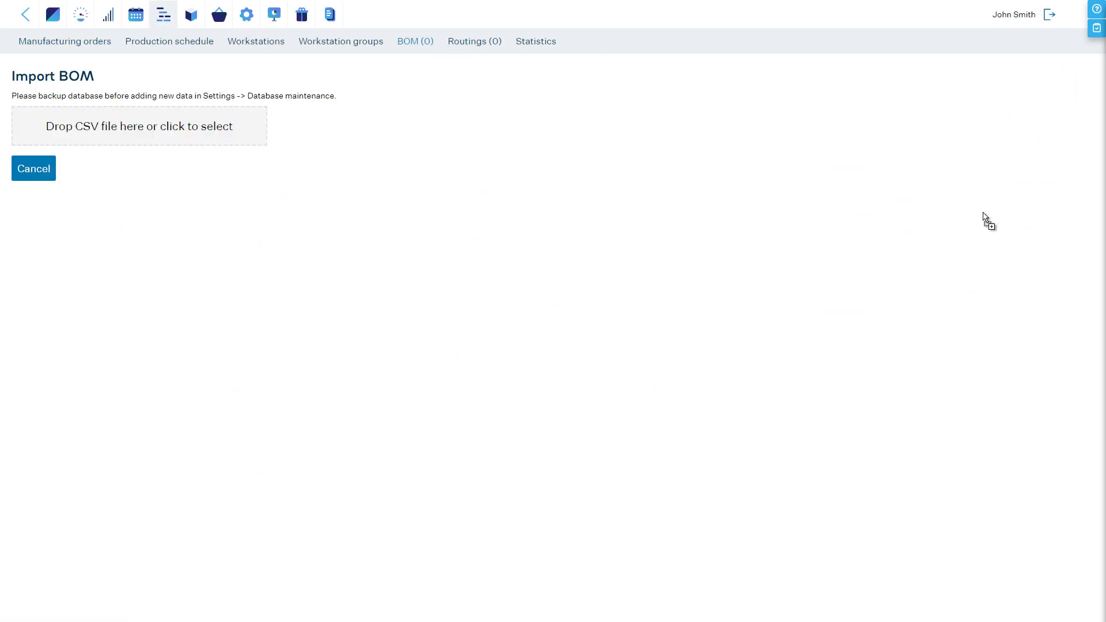
drag(982, 217, 206, 138)
click(654, 272)
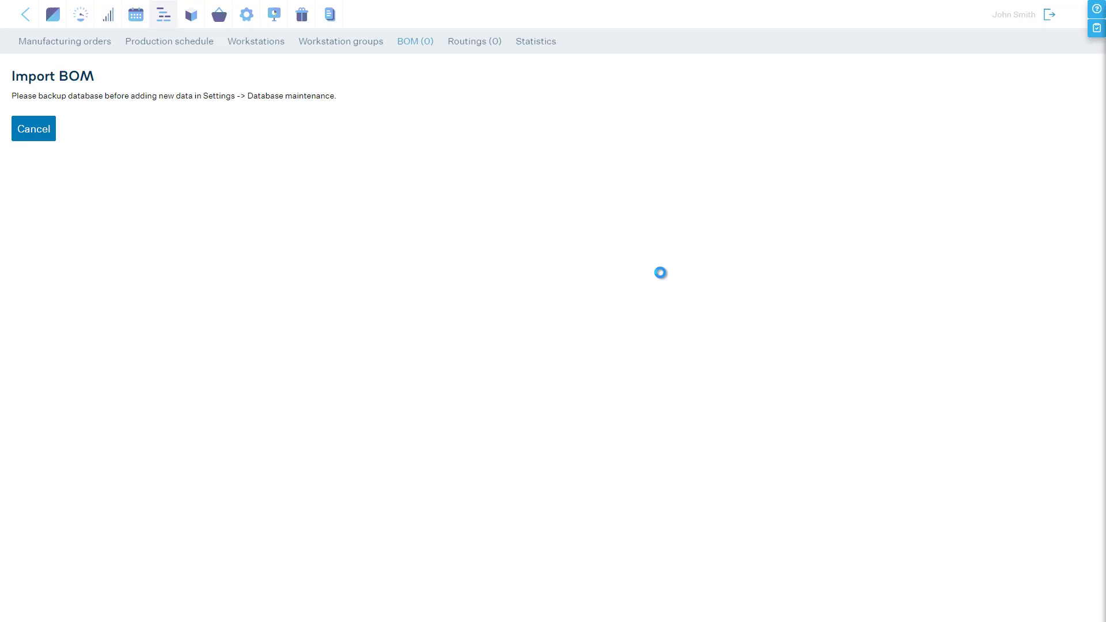
Treat the first row as heading, map the BOM columns to Product, Part and Quantity, and import them.
click(57, 120)
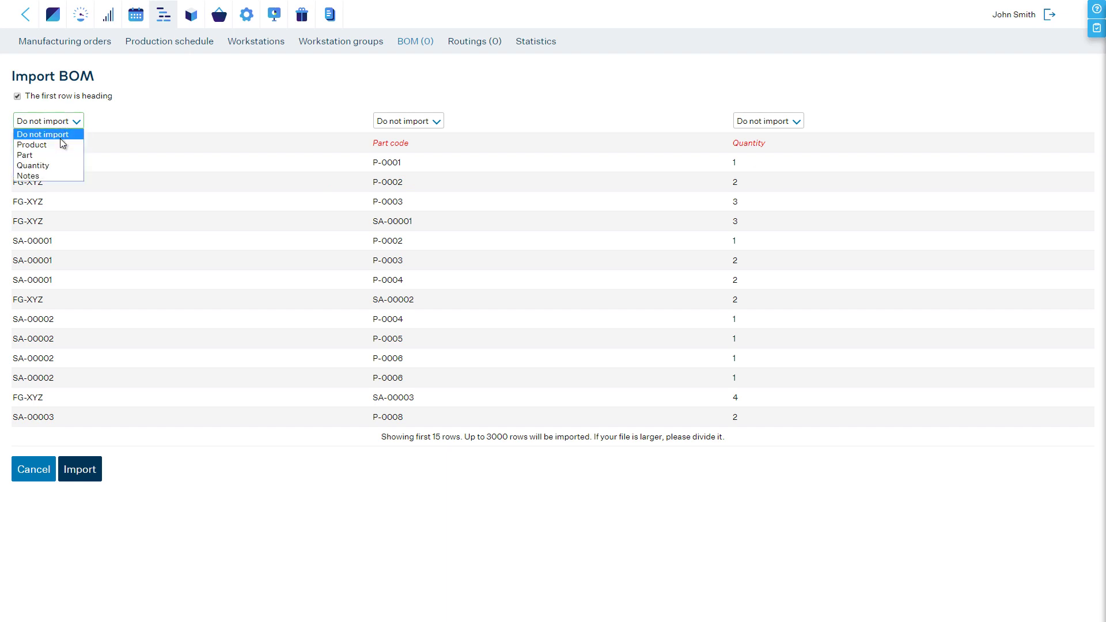
click(60, 144)
click(382, 121)
click(385, 155)
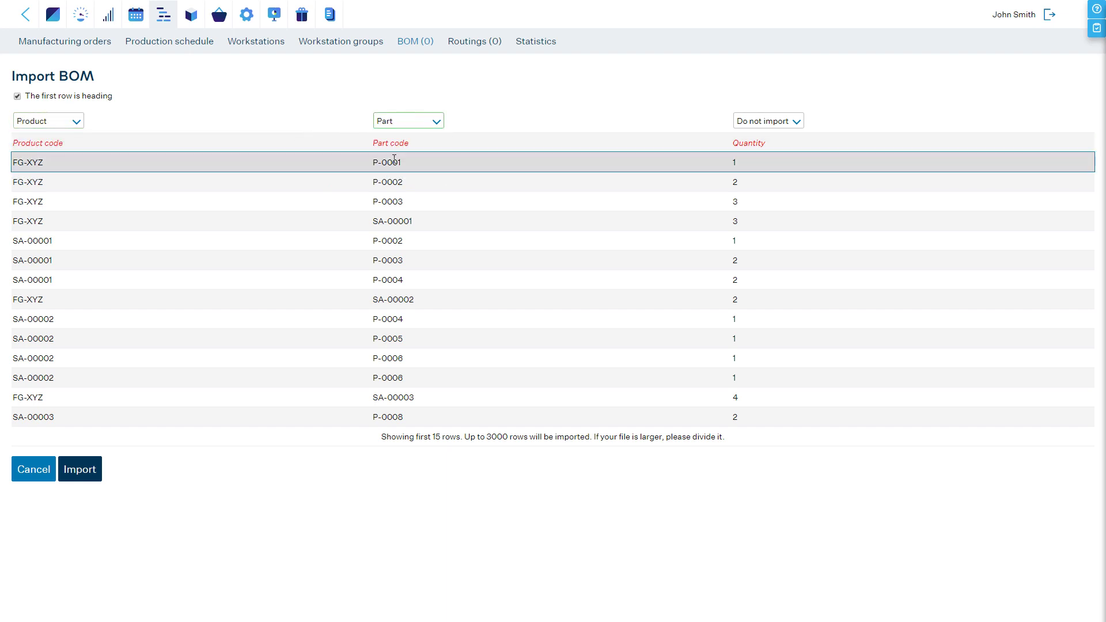
click(760, 121)
click(748, 165)
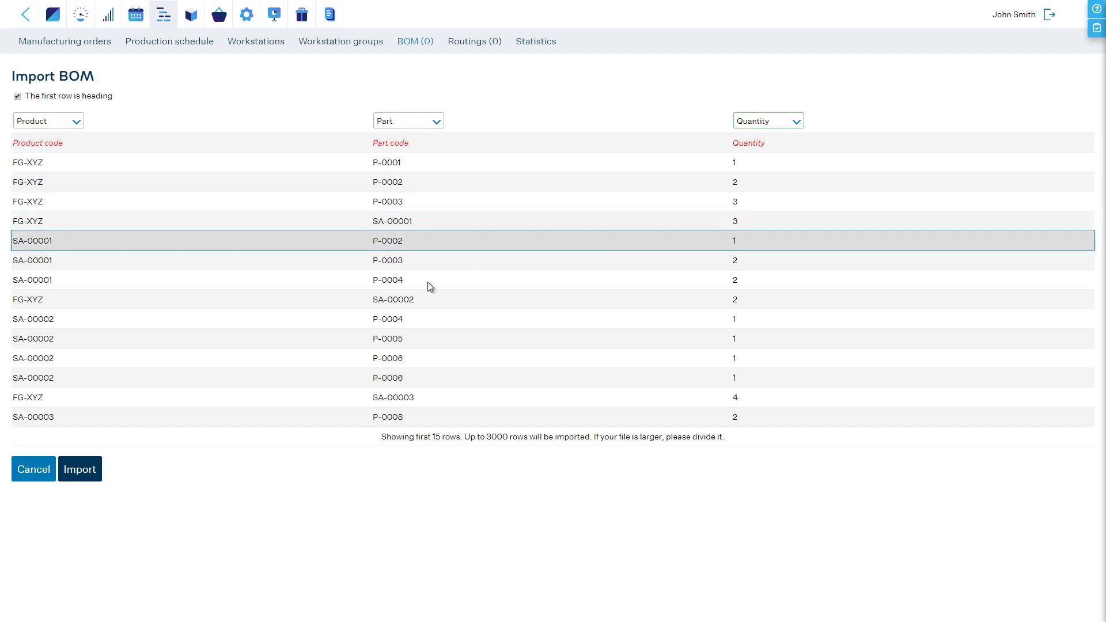
click(83, 470)
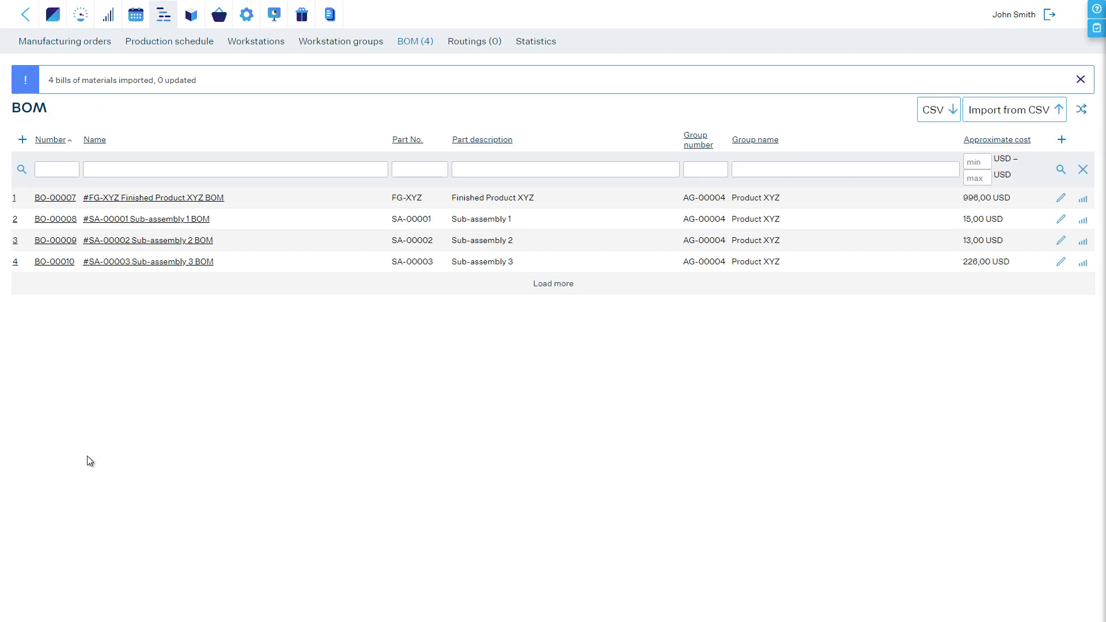
Review the indented BOM document of FG-XYZ Finished Product XYZ down to its total cost, and return to the BOM list.
click(151, 197)
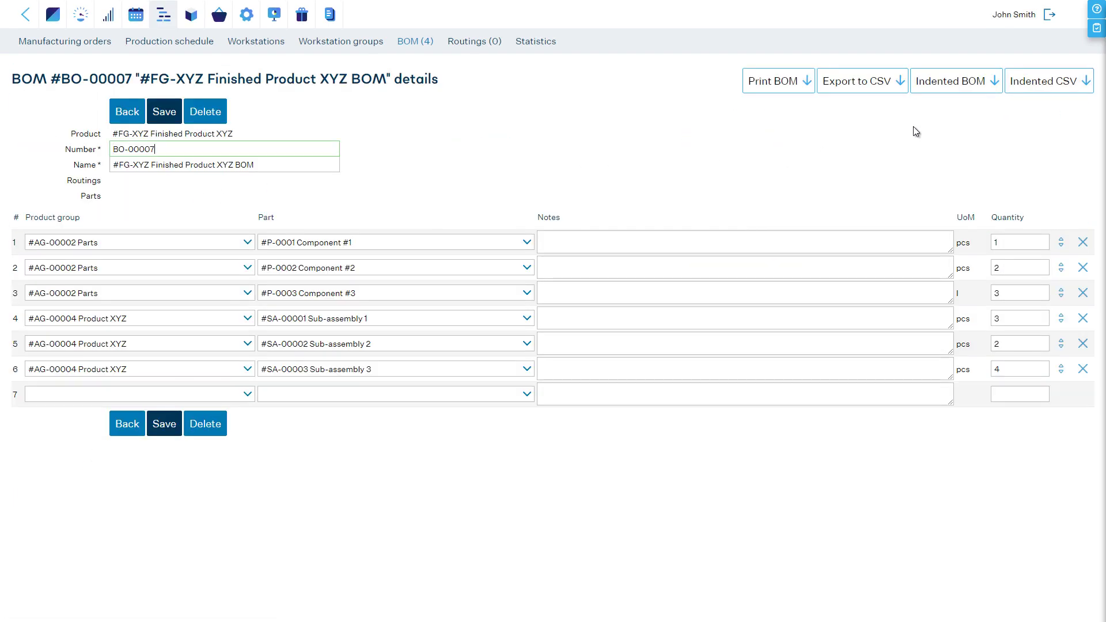
click(916, 87)
scroll(433, 220, down, 5)
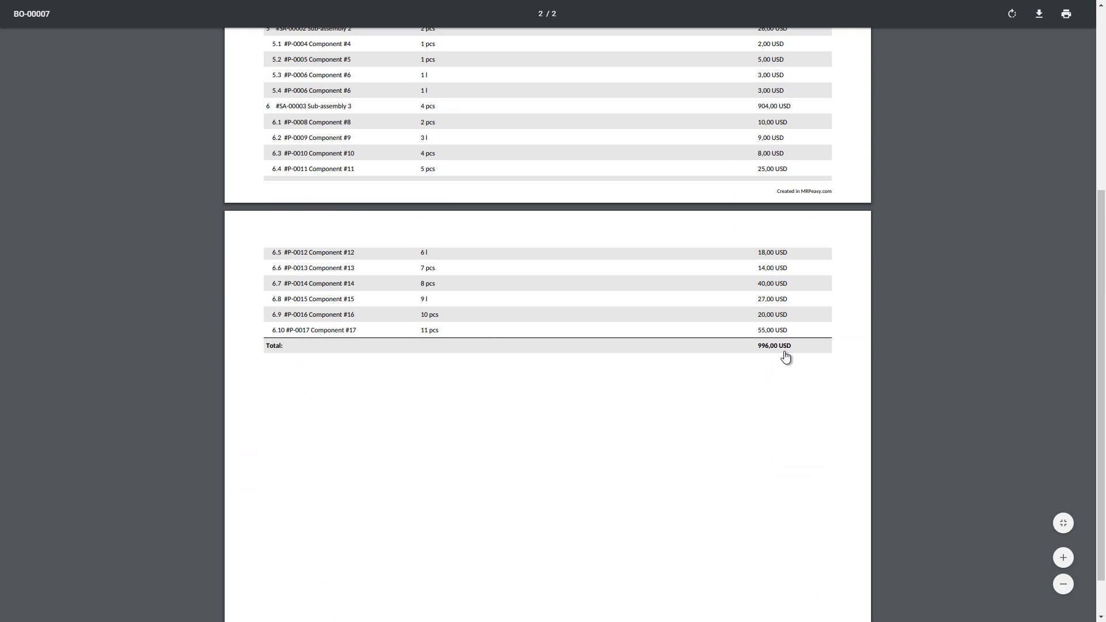
key(ctrl+w)
click(132, 111)
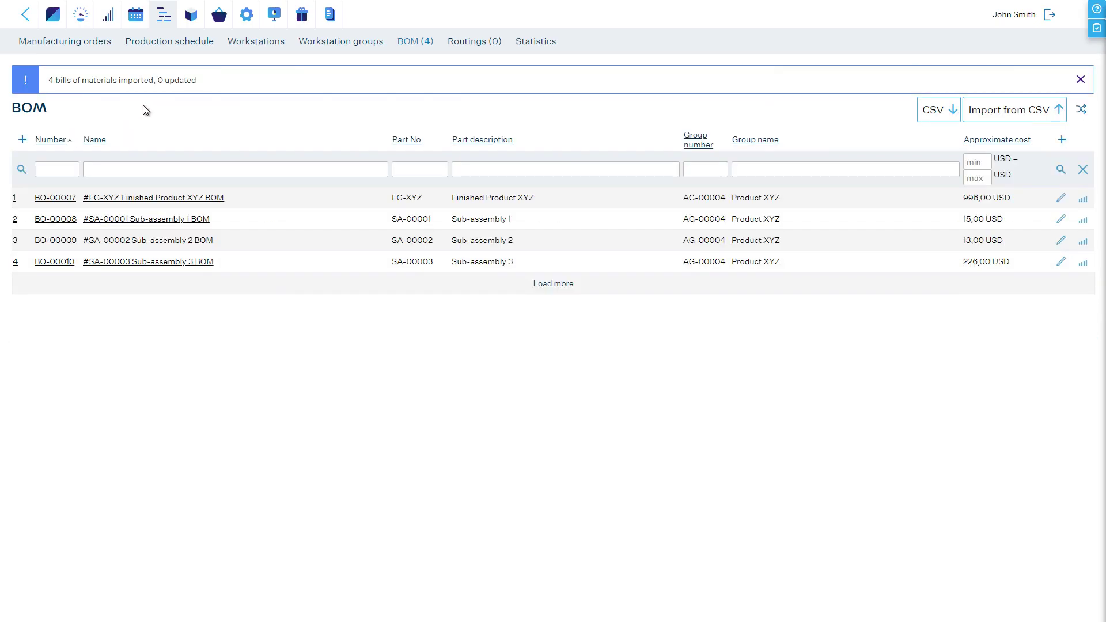
Load the routings CSV file into the routings import and dismiss the back-up recommendation.
click(475, 43)
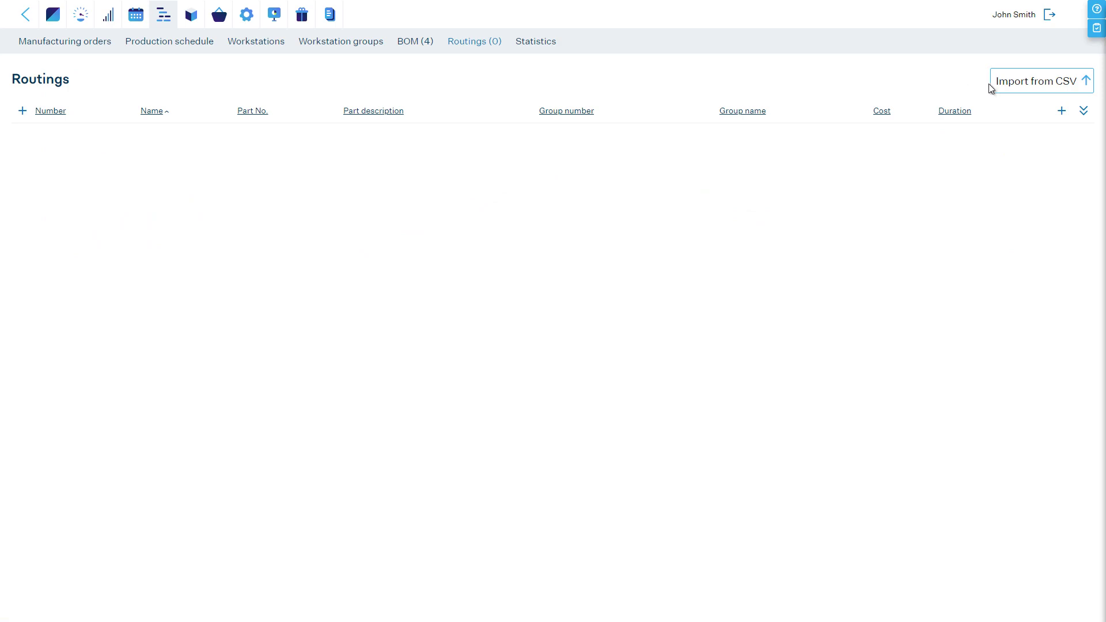
click(1031, 86)
drag(1034, 82, 144, 118)
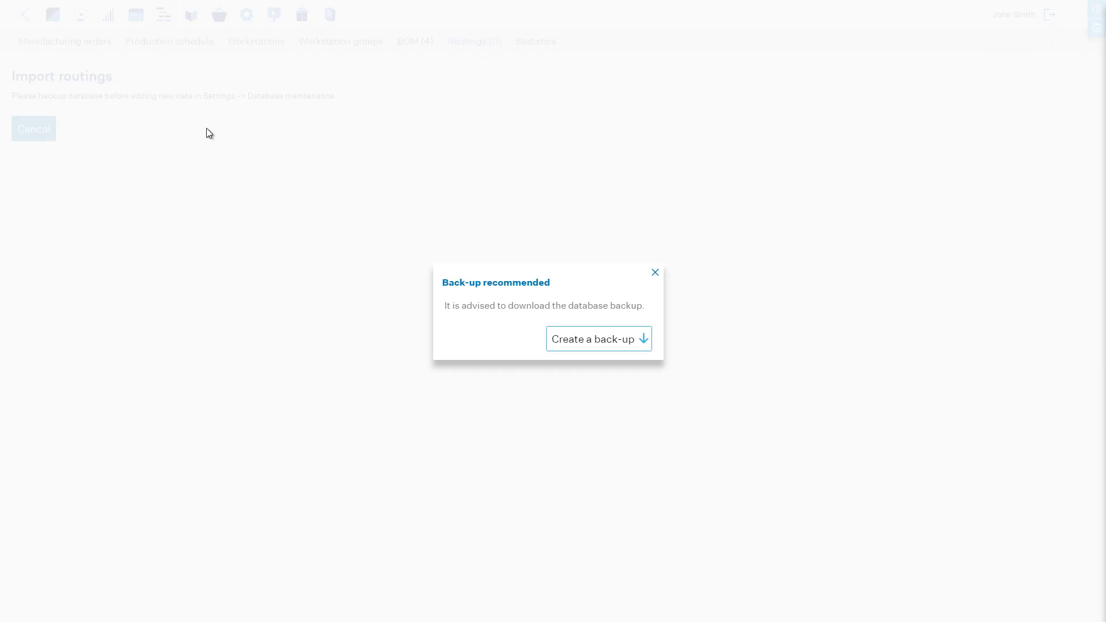
click(655, 272)
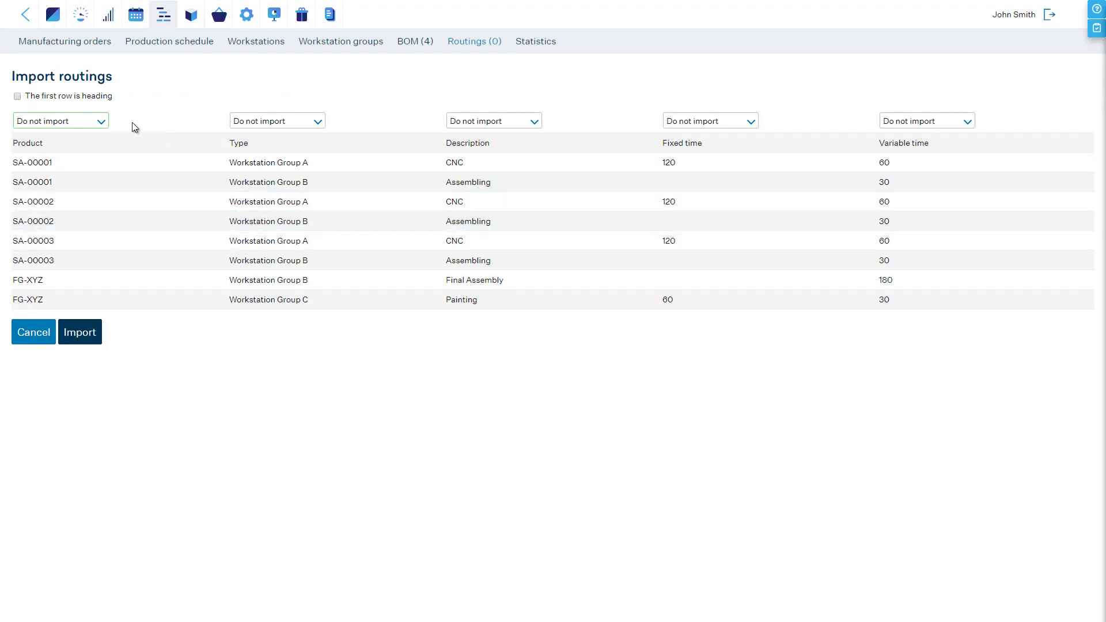
Treat the first row as heading, map the columns to Product, Workstation group, Operation, Setup time and Cycle time, and import the routings.
click(77, 122)
click(76, 143)
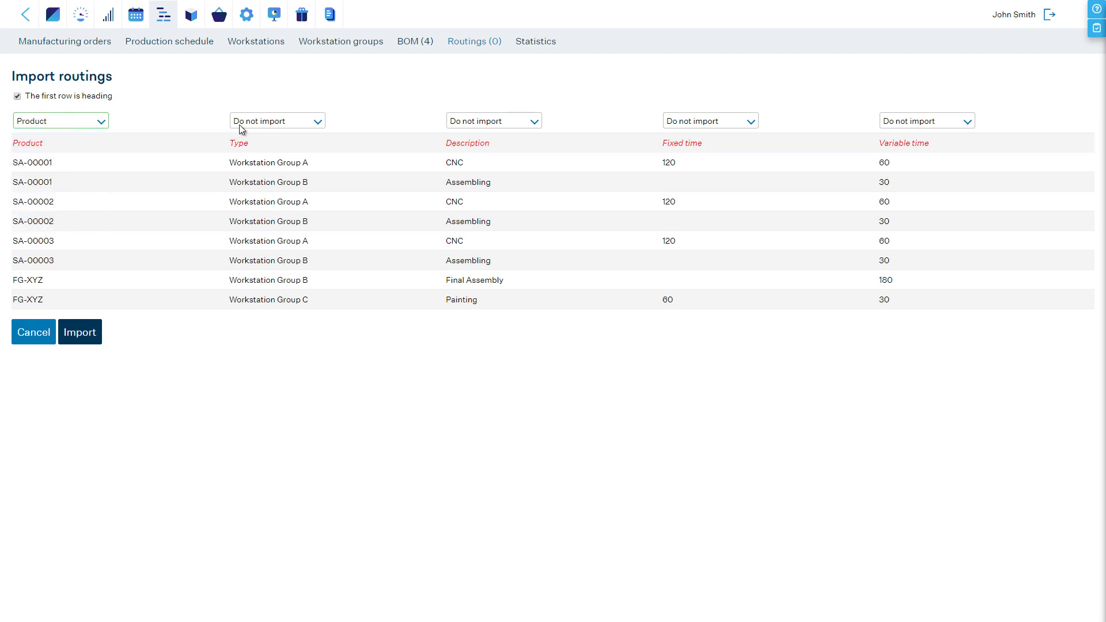
click(248, 123)
click(265, 155)
click(469, 123)
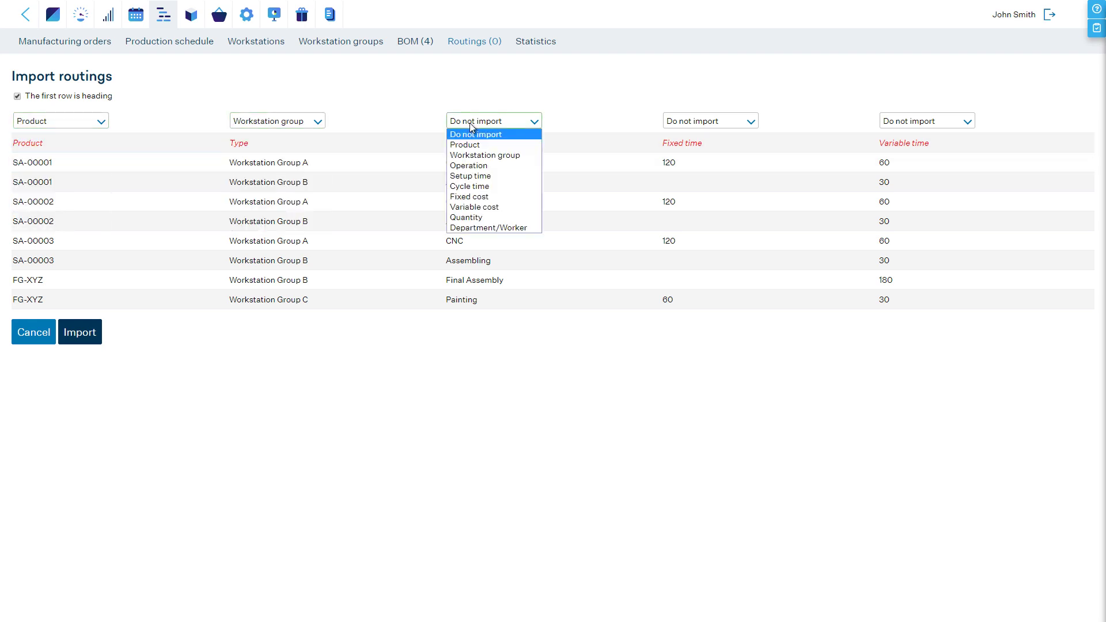
click(475, 166)
click(677, 120)
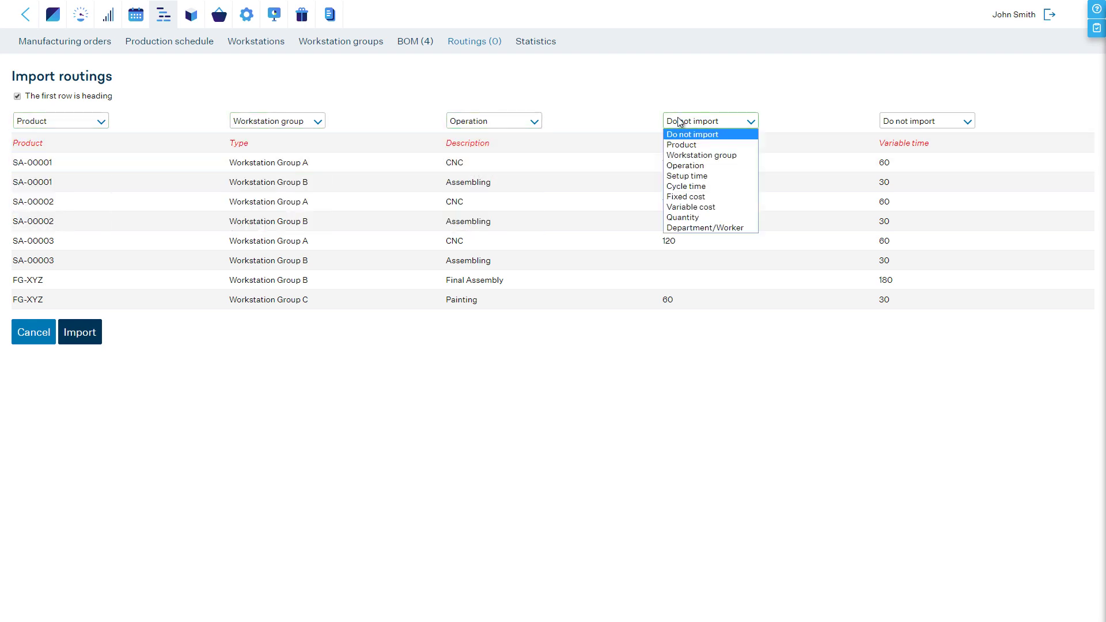
click(687, 176)
click(903, 122)
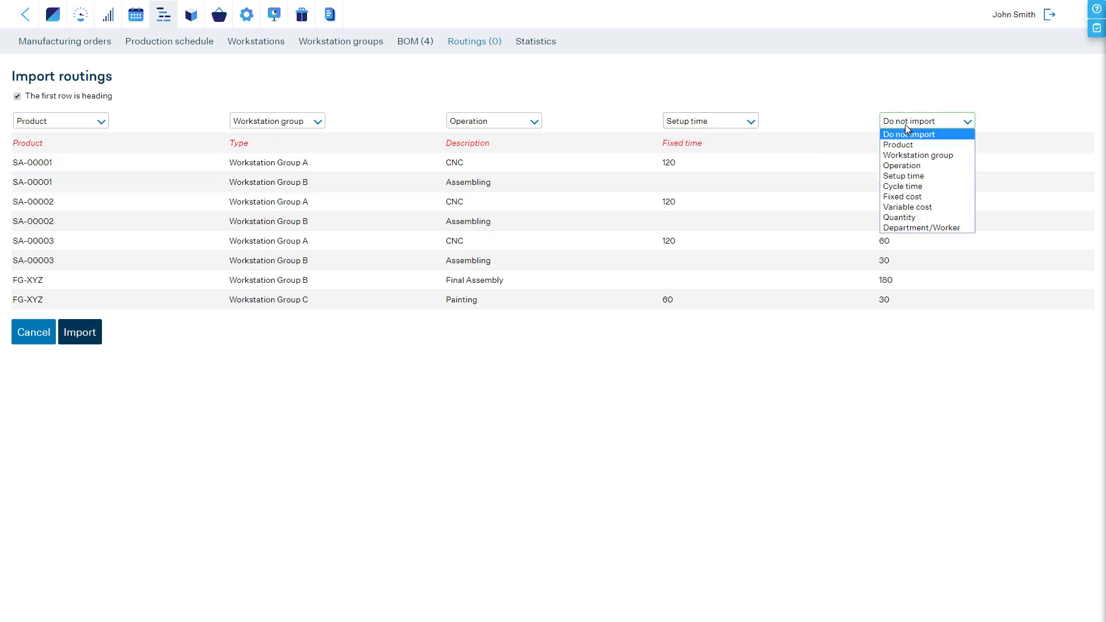
click(908, 186)
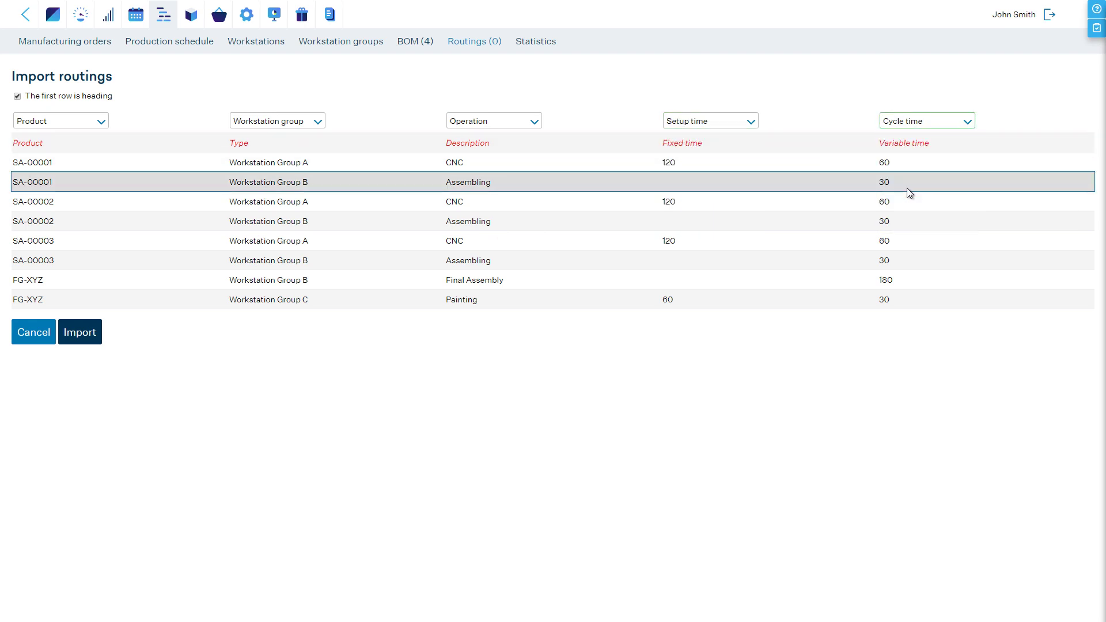
click(90, 337)
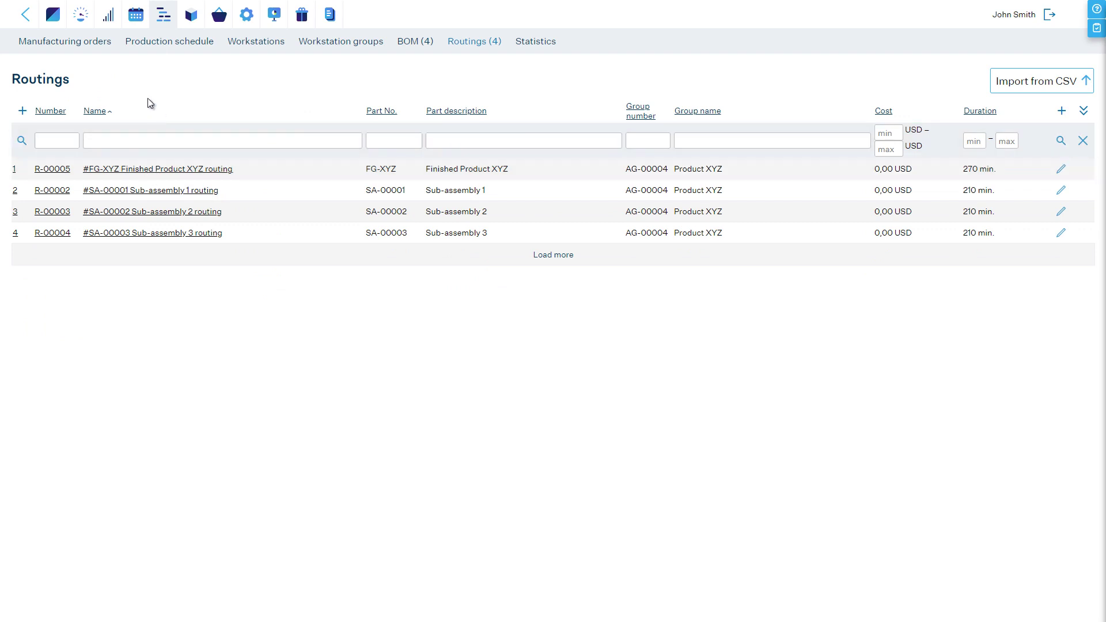
Start a new customer order with Furniture Alley Ltd as the customer.
click(111, 16)
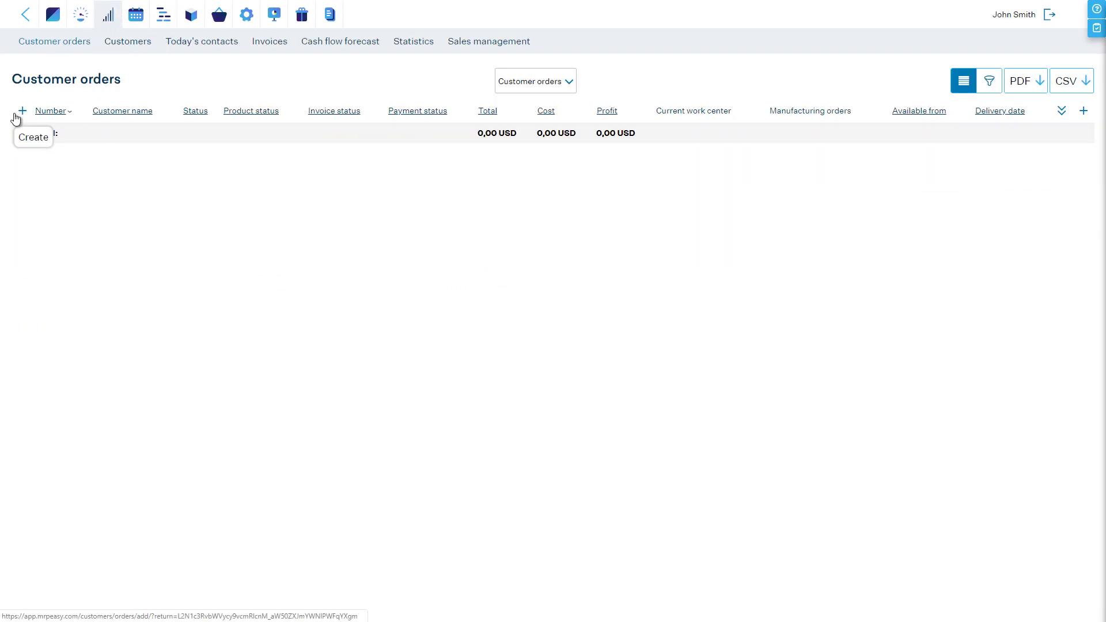
click(19, 111)
click(332, 128)
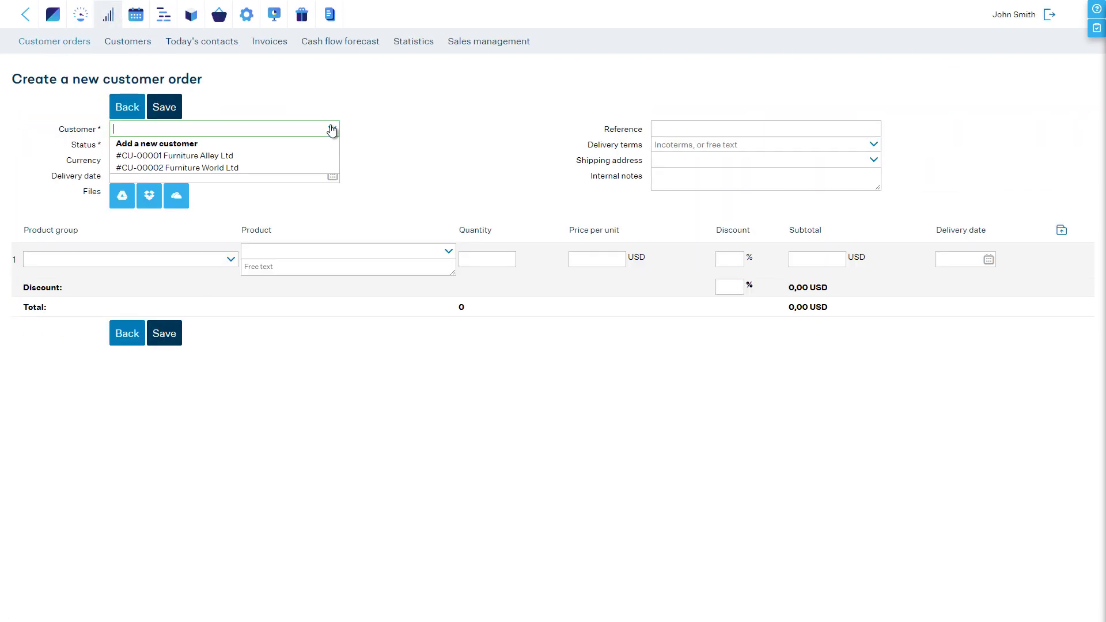
click(307, 152)
Add 1 pcs of FG-XYZ Finished Product XYZ from the Product XYZ group to the order and save it.
click(231, 258)
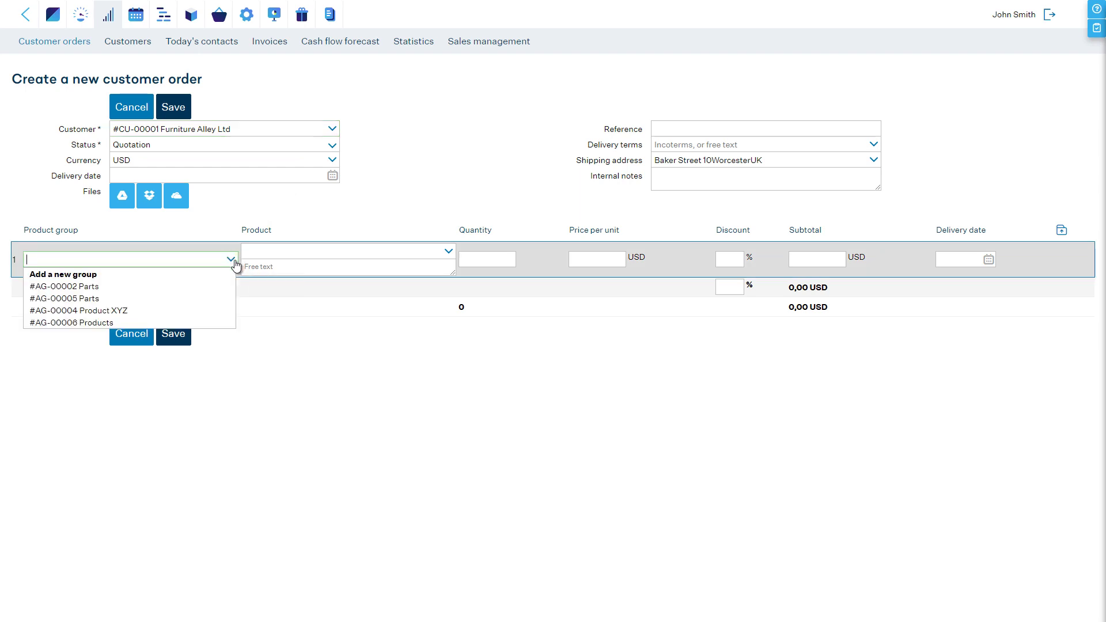
click(225, 308)
click(449, 251)
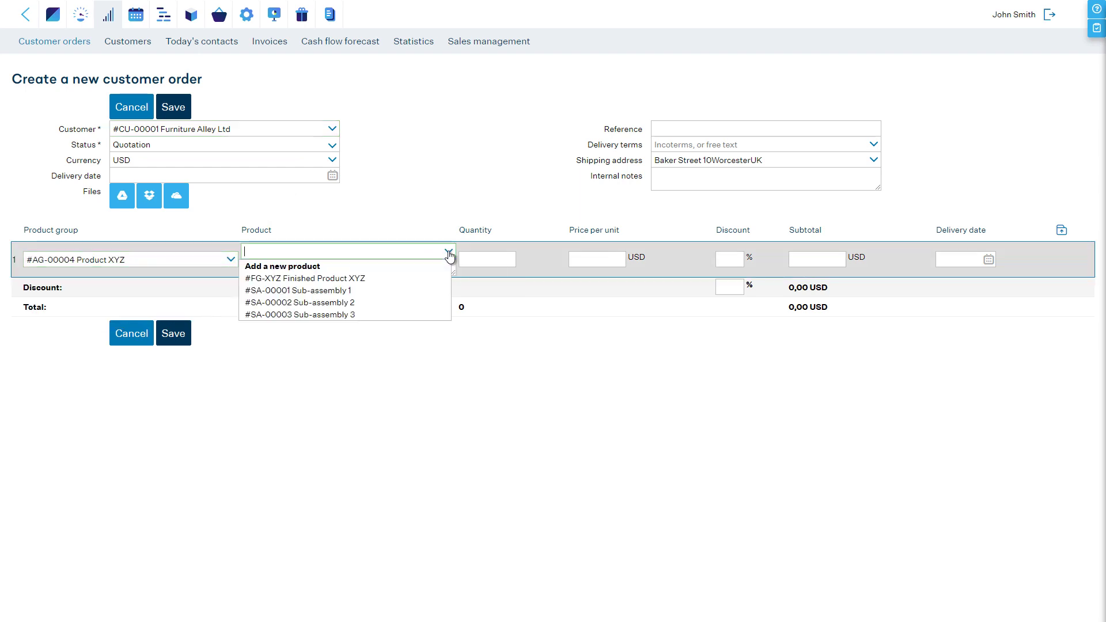
click(407, 276)
click(470, 262)
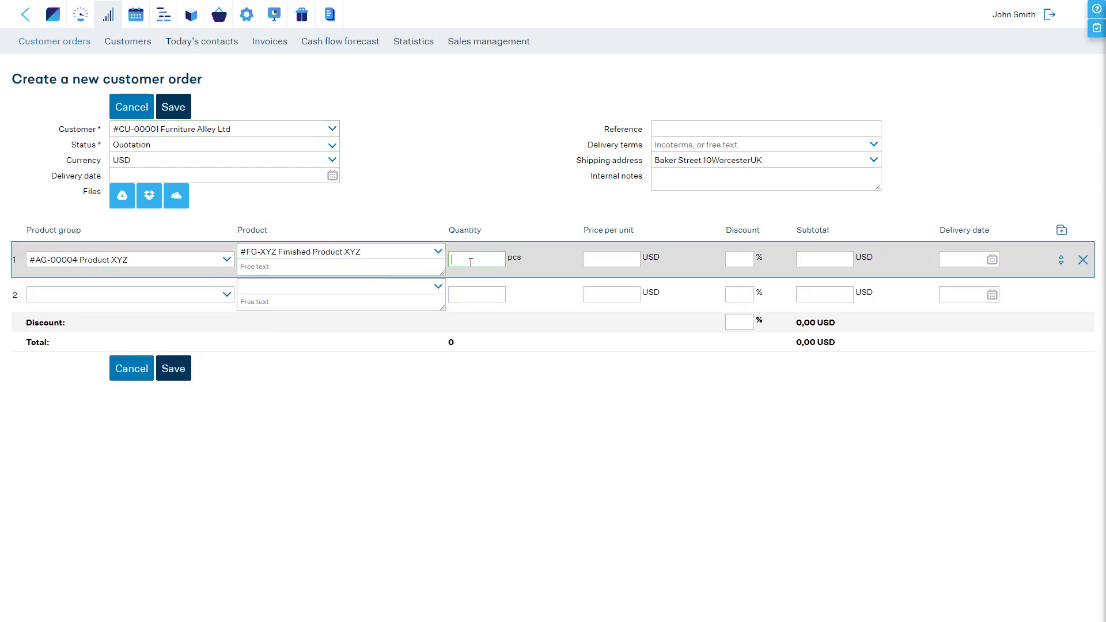
click(173, 368)
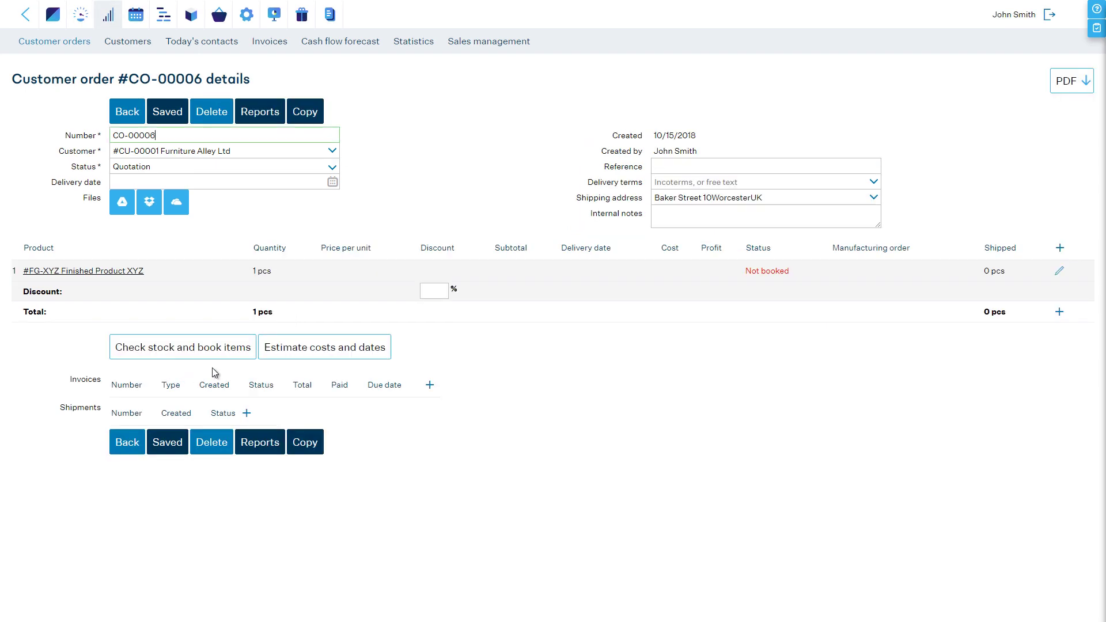
Estimate the order's costs and dates with a 35% default markup, and review the detailed cost breakdown down to the total.
click(307, 353)
click(217, 211)
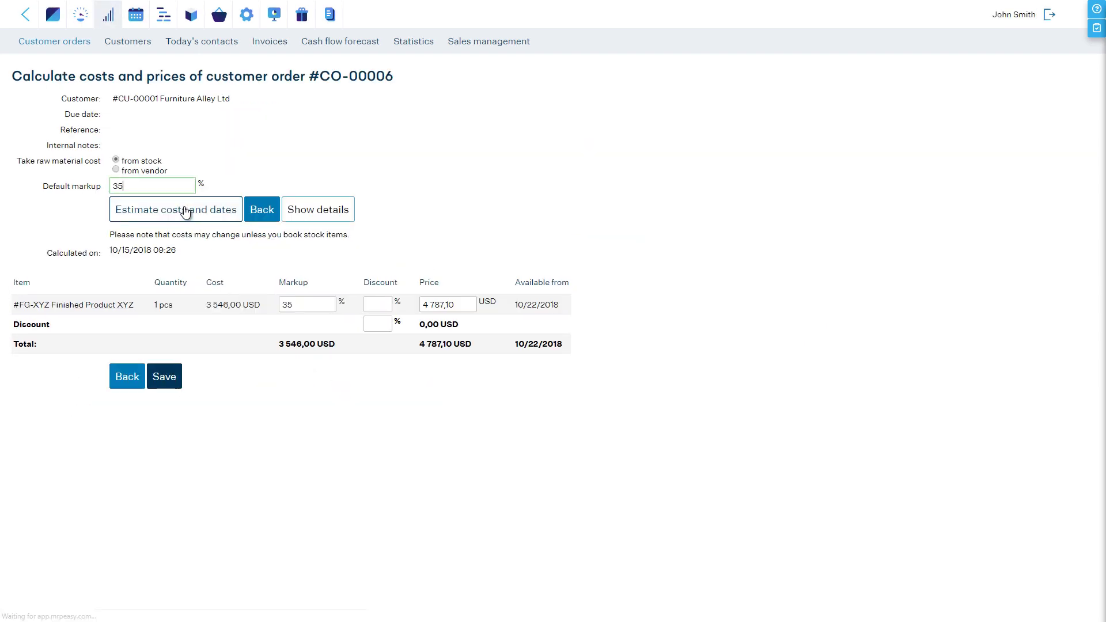
click(300, 211)
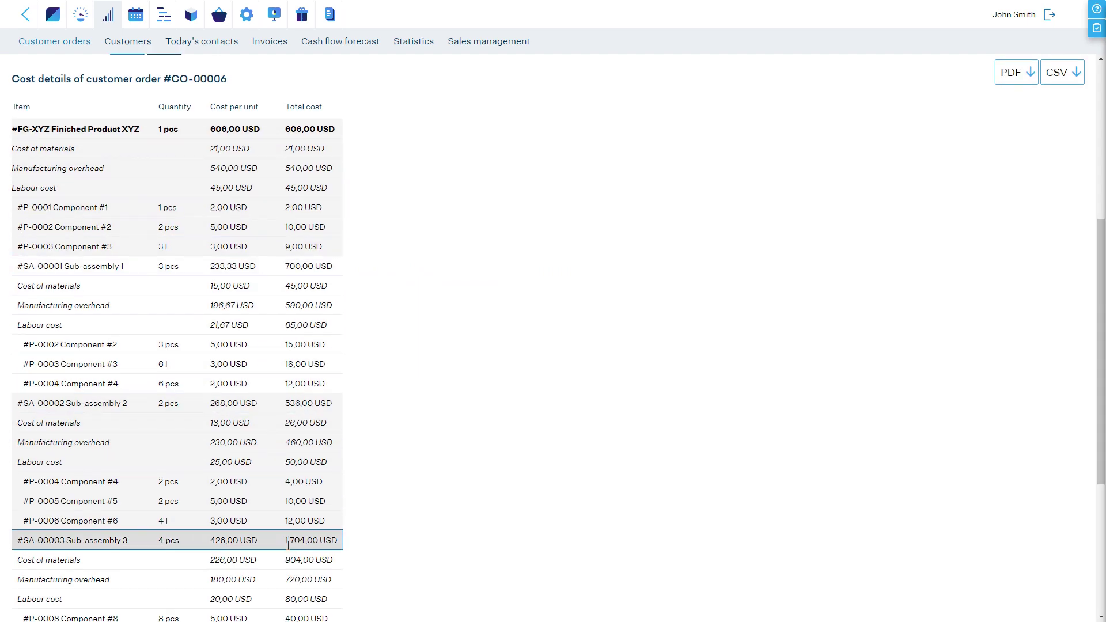
scroll(287, 552, down, 3)
scroll(287, 563, down, 1)
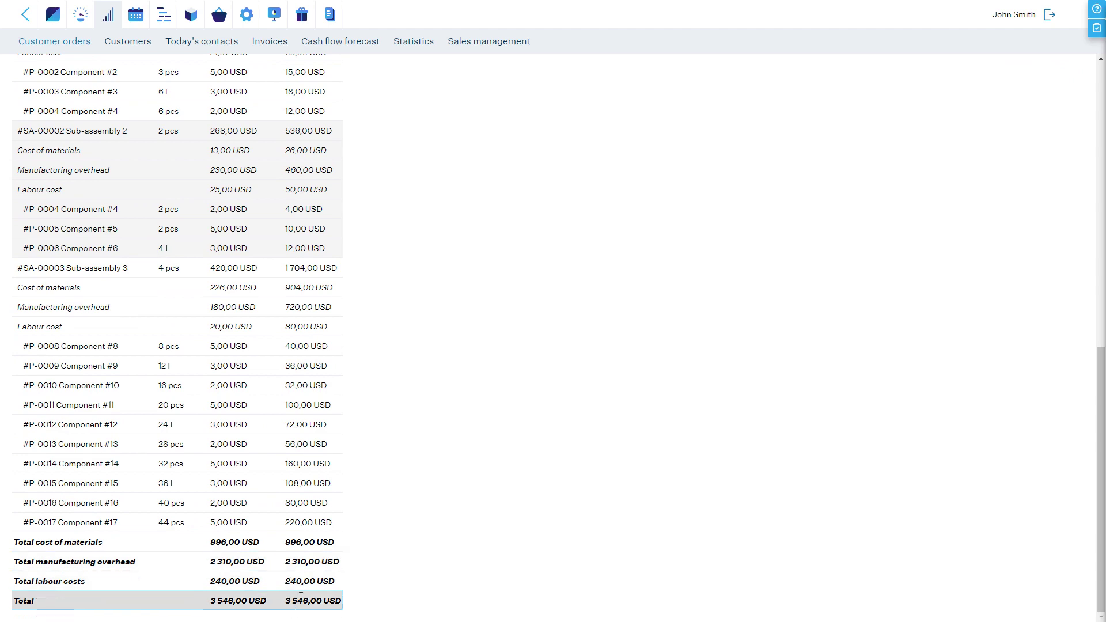
scroll(345, 460, up, 8)
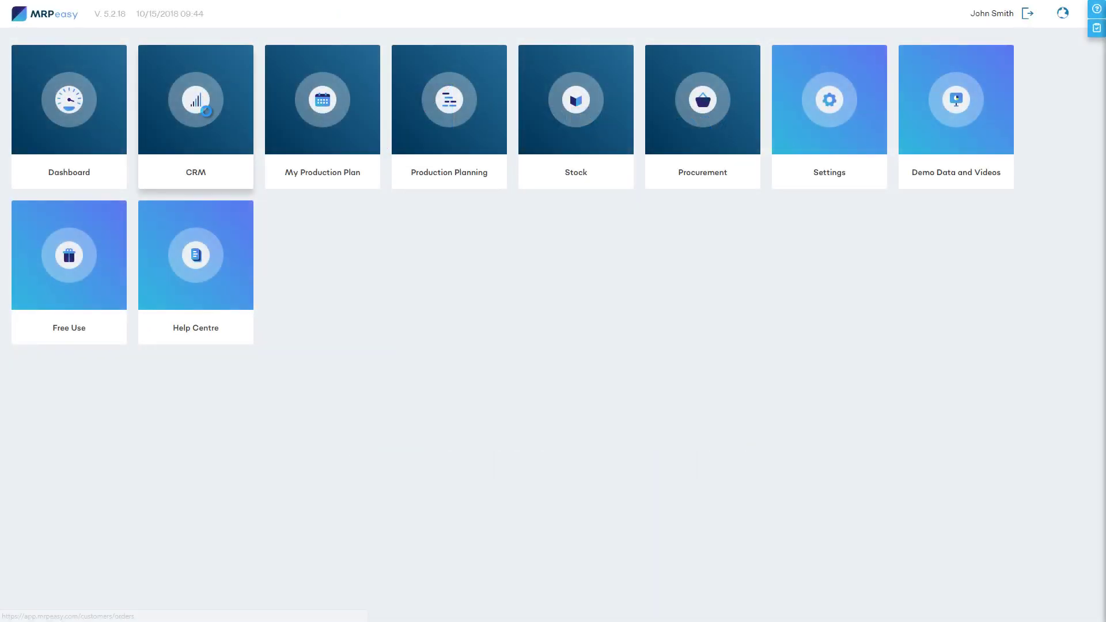
Open the CRM customer orders and create another order for Furniture Alley Ltd.
click(208, 117)
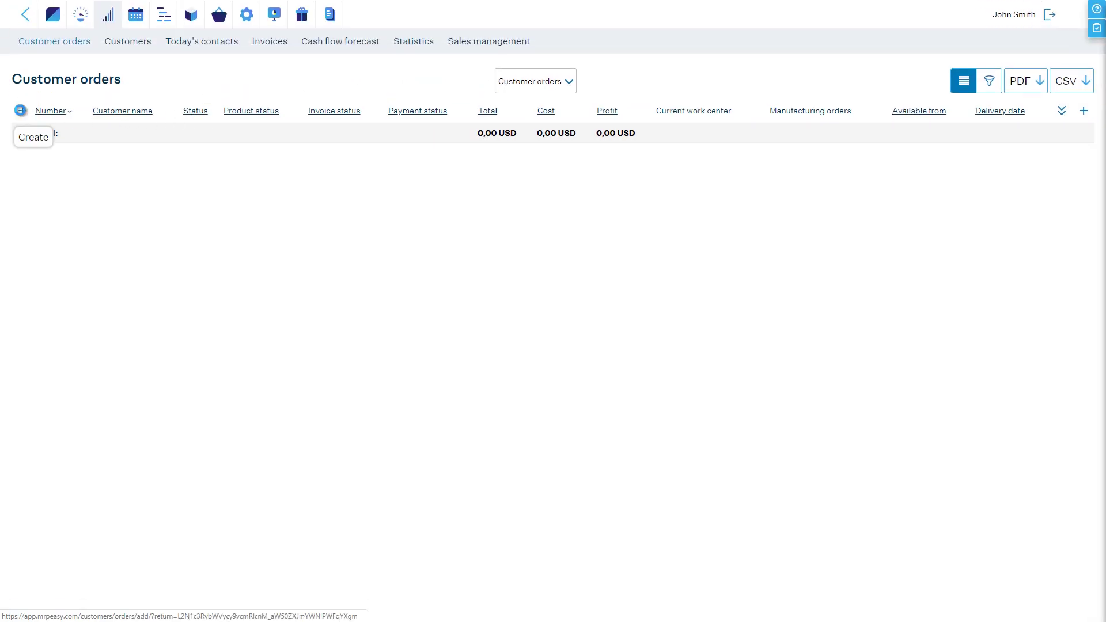
click(20, 110)
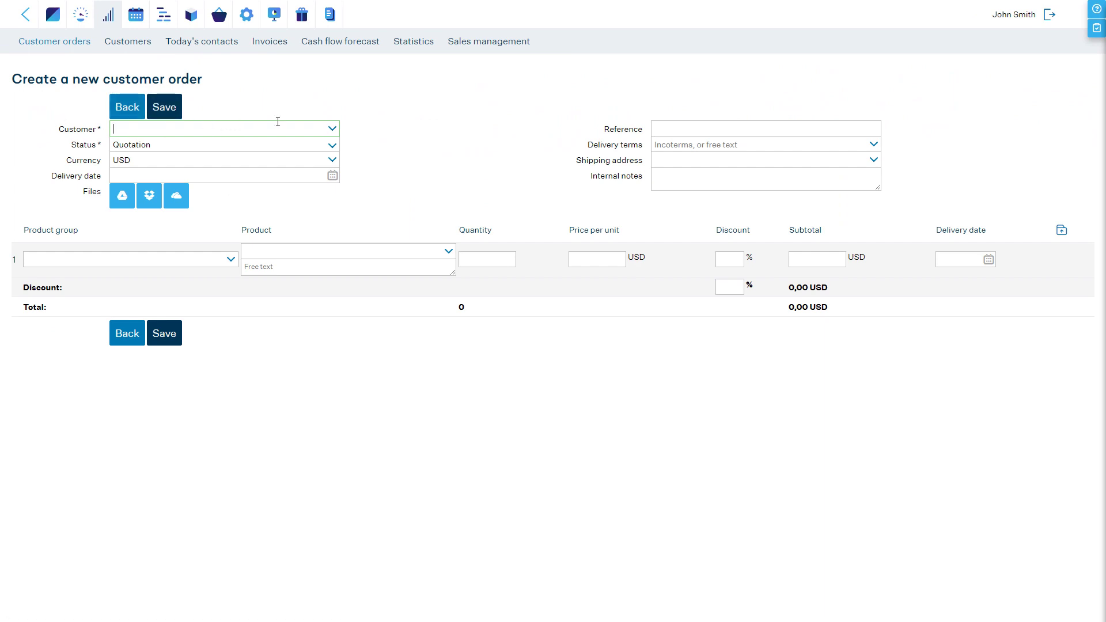
click(332, 129)
click(333, 156)
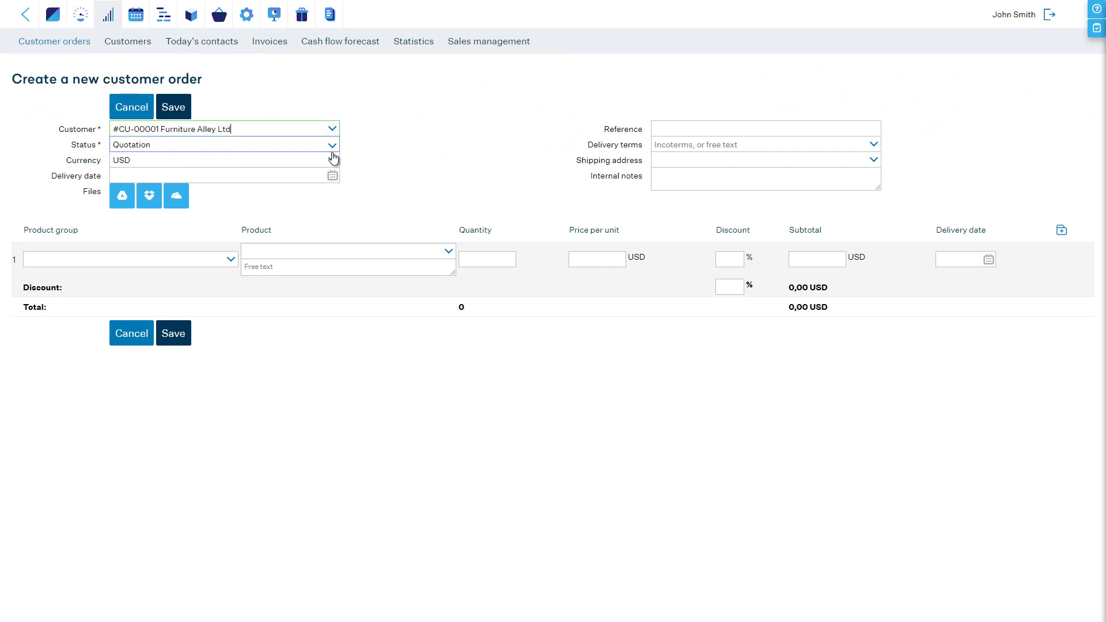
Add 1 pcs of A-00004 Bespoke product at 15 USD per unit to the order and save it.
click(449, 251)
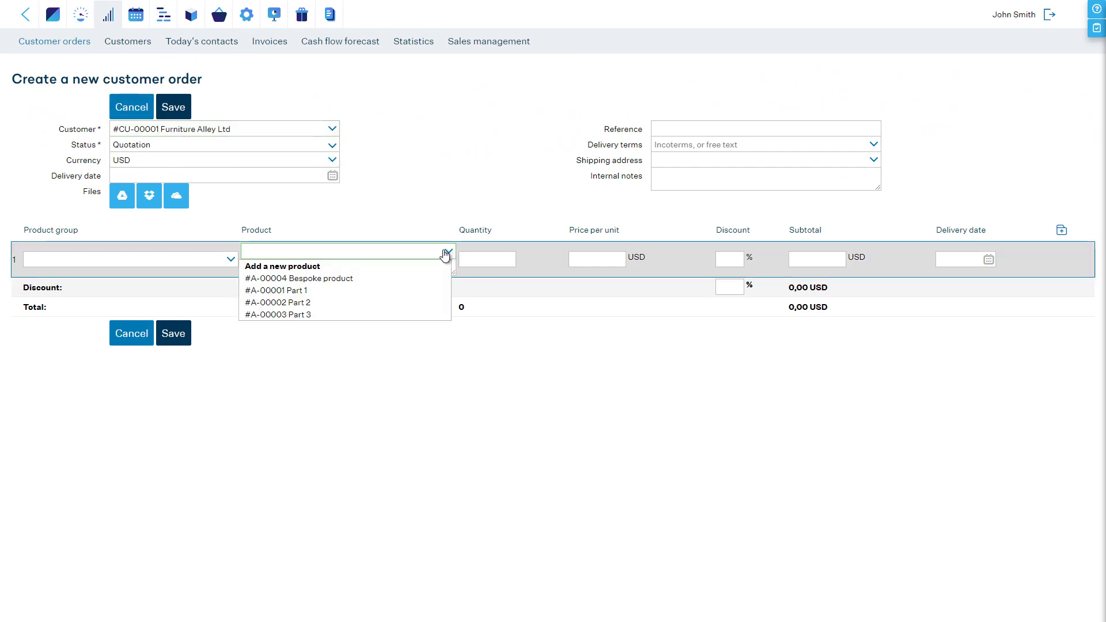
click(341, 280)
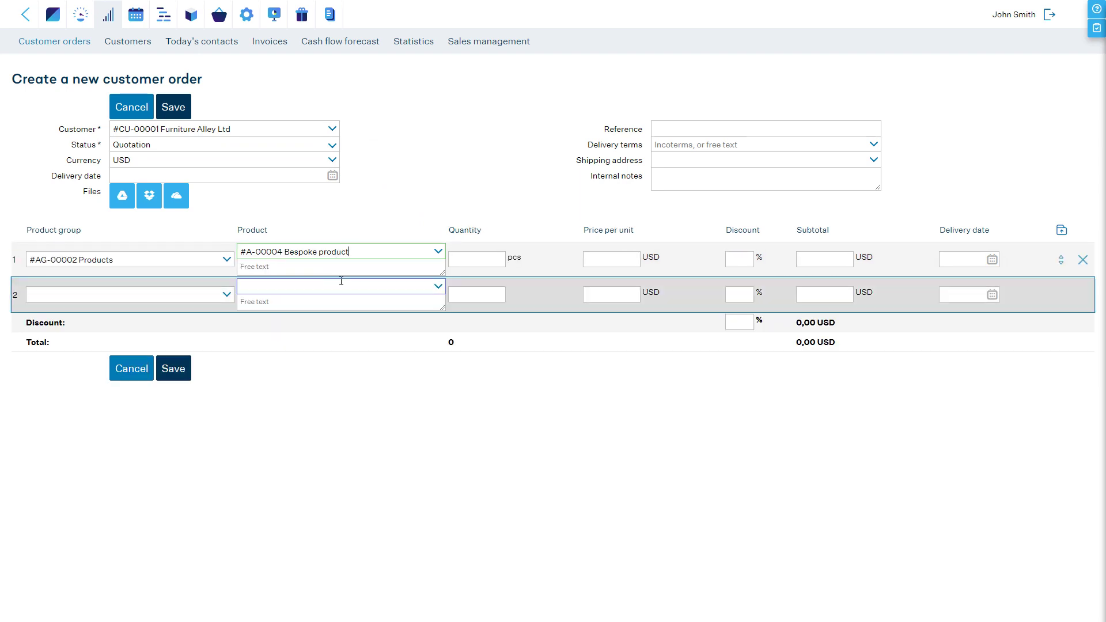
click(471, 262)
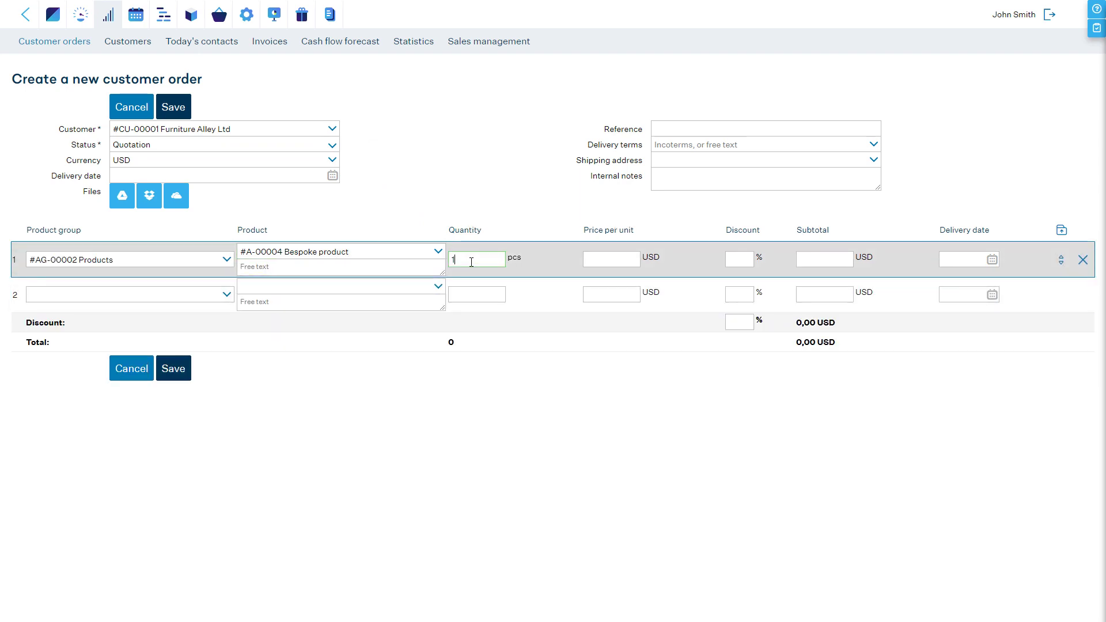
click(606, 256)
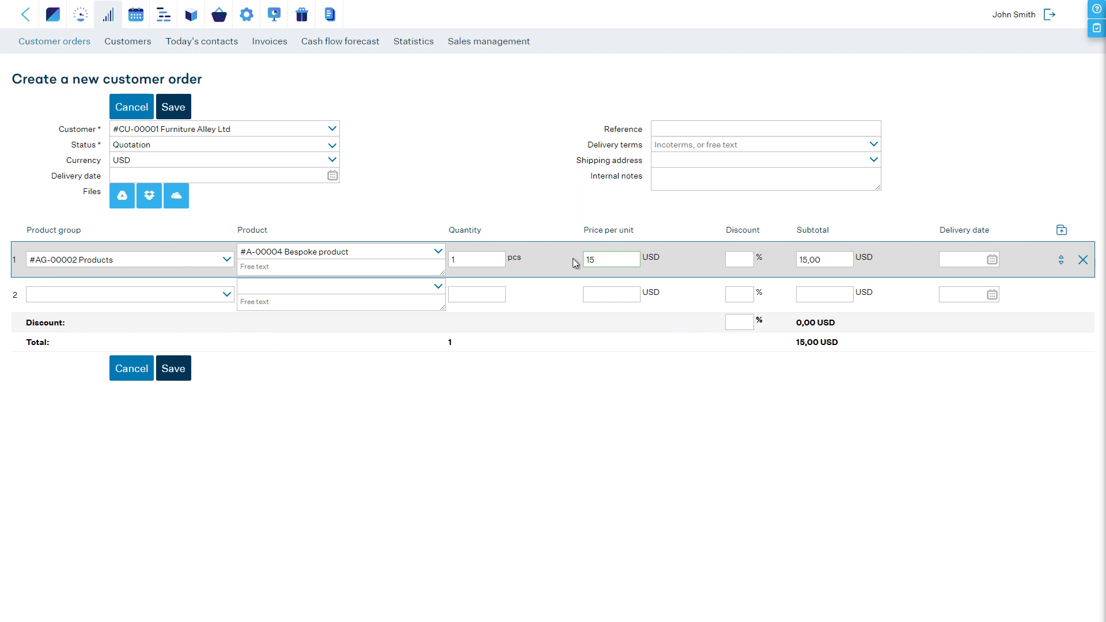
click(176, 369)
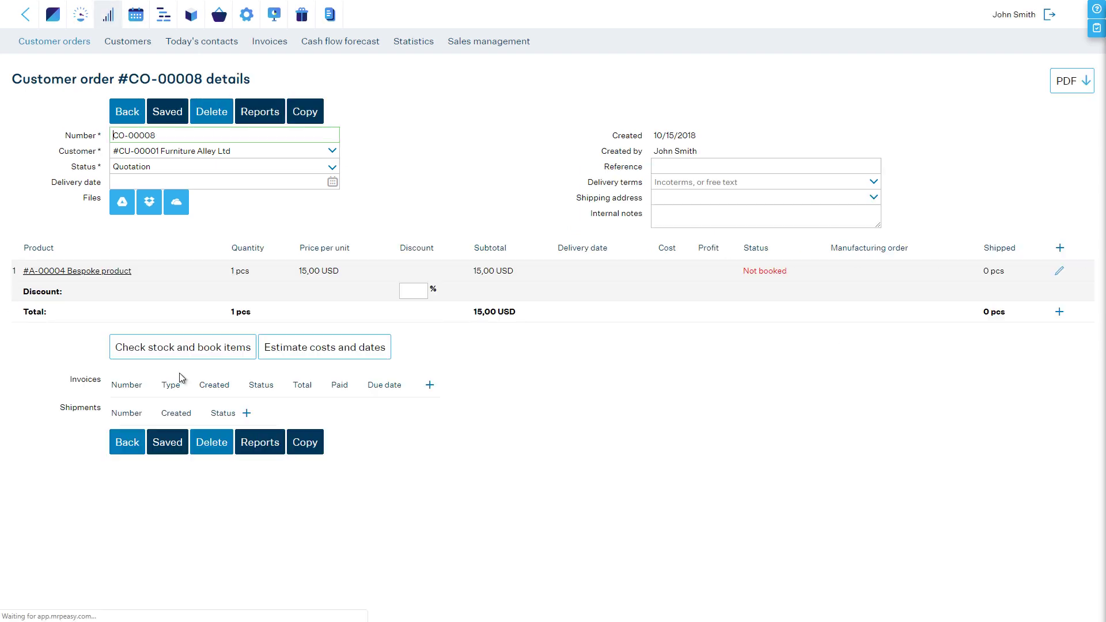
Book the Bespoke product manually by starting a manufacturing order for it, continuing without BOM and routing.
click(180, 353)
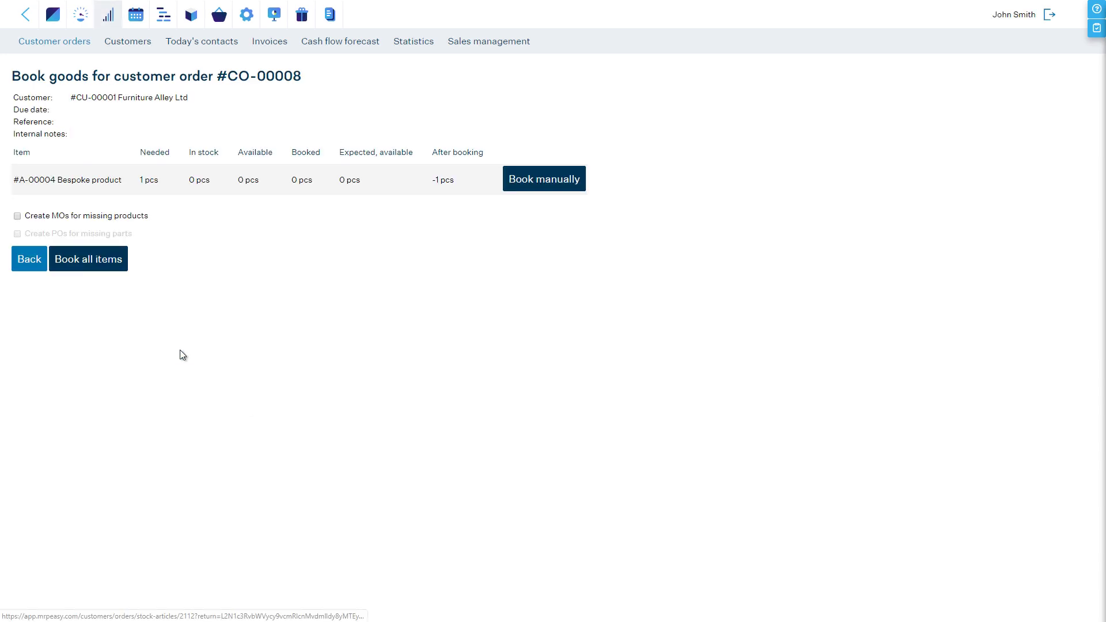
click(551, 182)
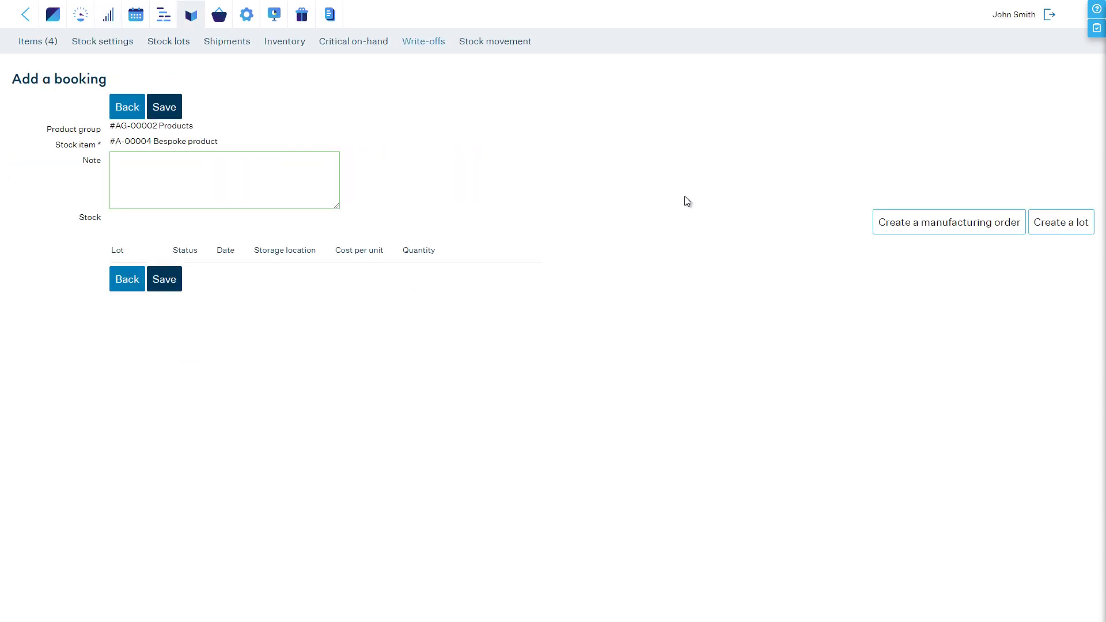
click(941, 227)
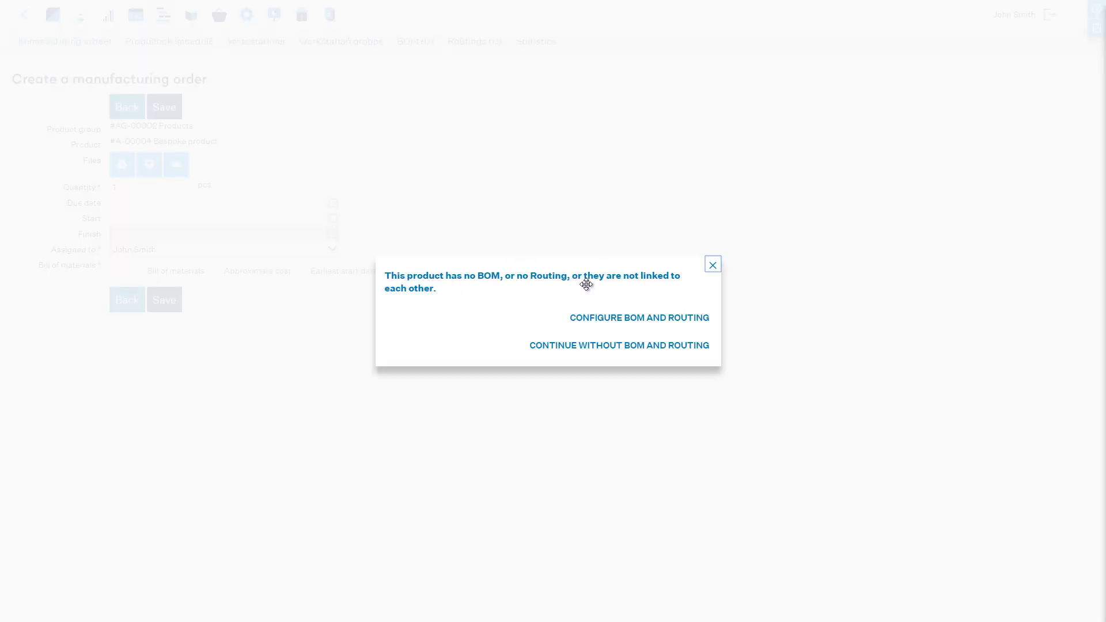
click(615, 350)
Set the manufacturing order's start to 10/16/2018 00:00 and its finish to 10/17/2018 00:00.
click(271, 218)
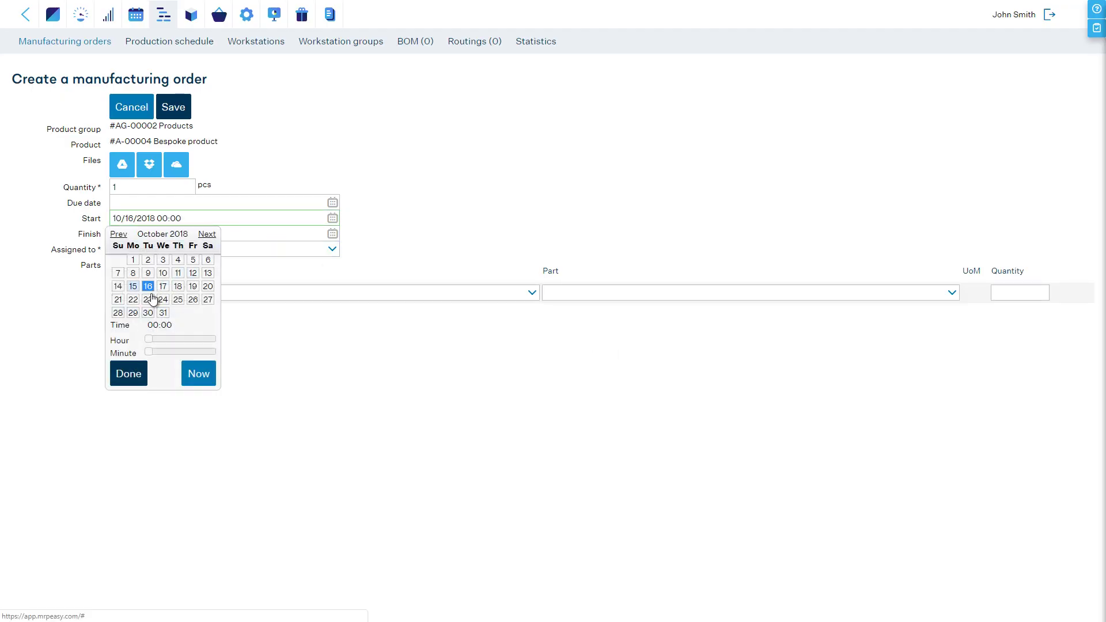
click(128, 373)
click(115, 234)
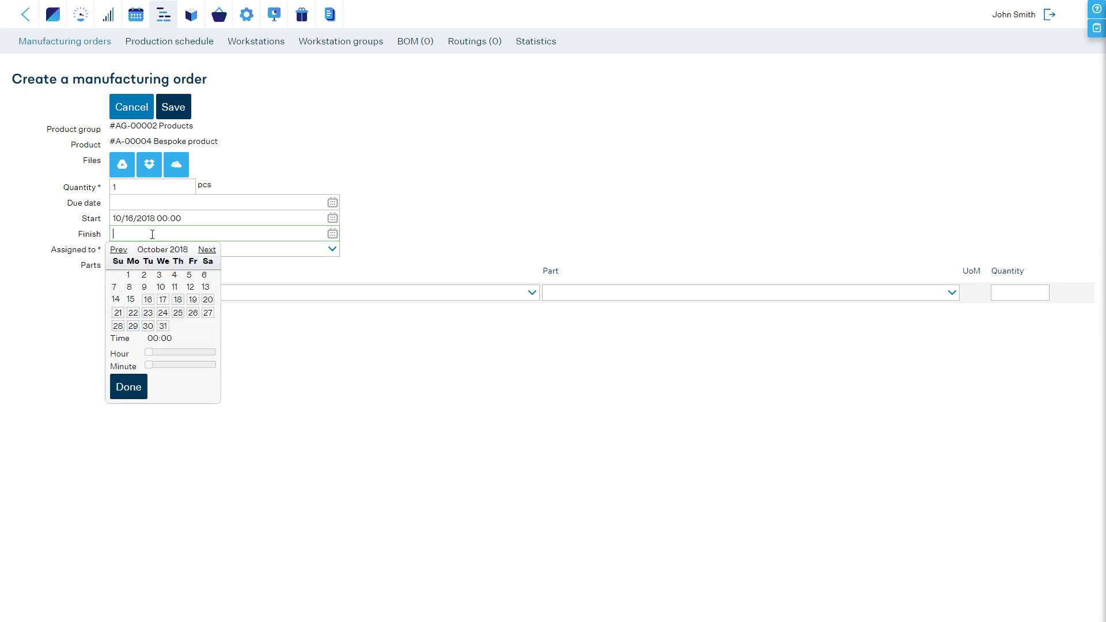
click(162, 300)
click(130, 386)
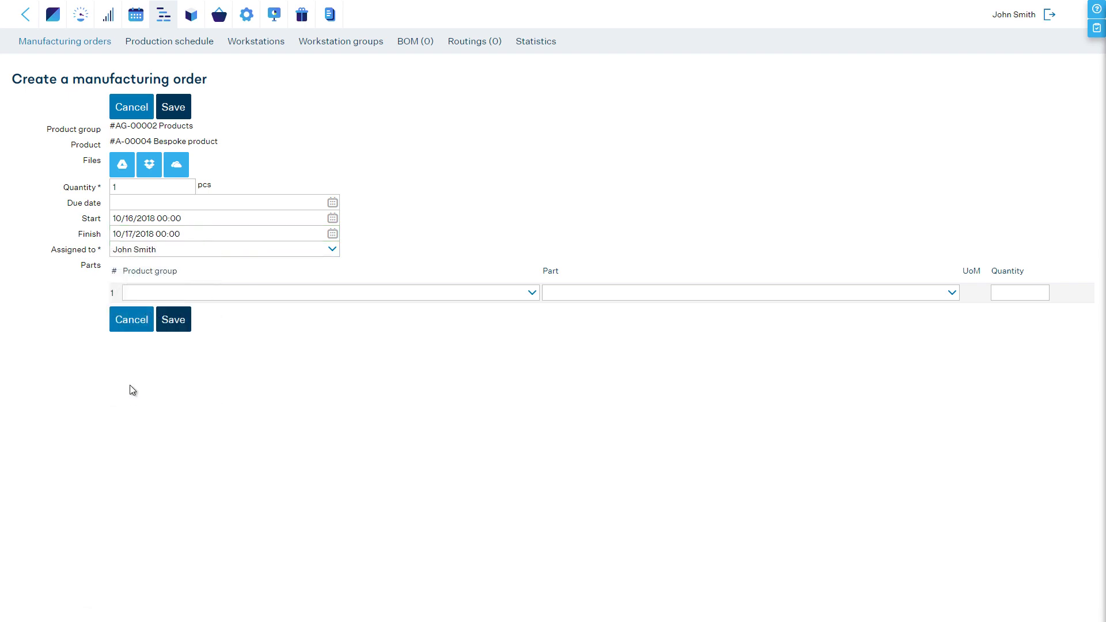
Add A-00001 Part 1 from the Parts group to the manufacturing order with quantity 1.
click(530, 292)
click(513, 321)
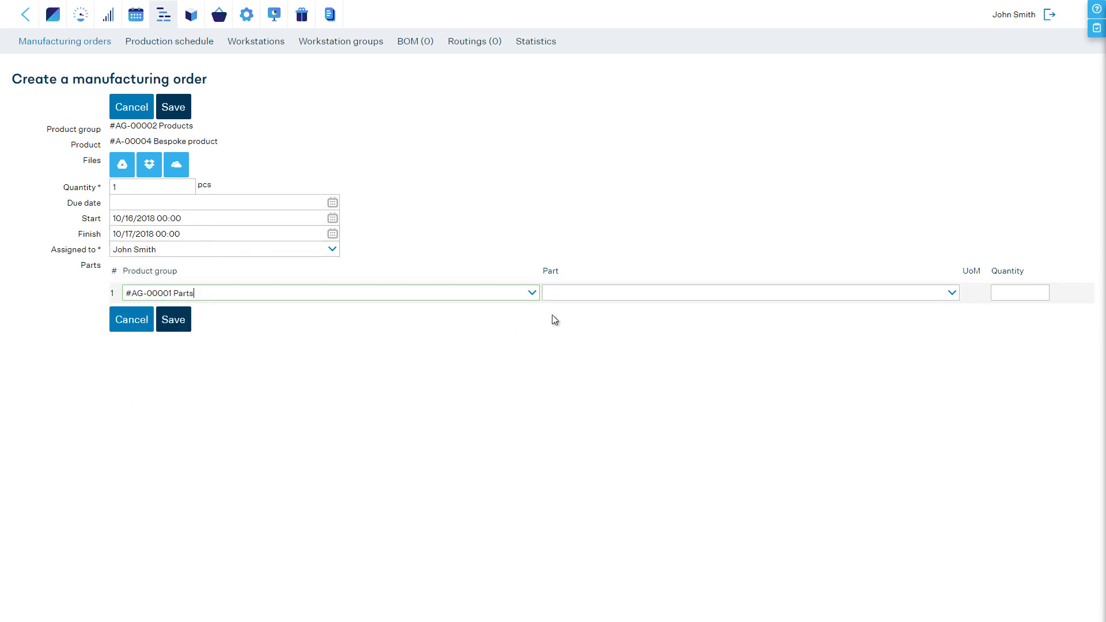
click(921, 293)
click(893, 318)
click(1001, 294)
text(1)
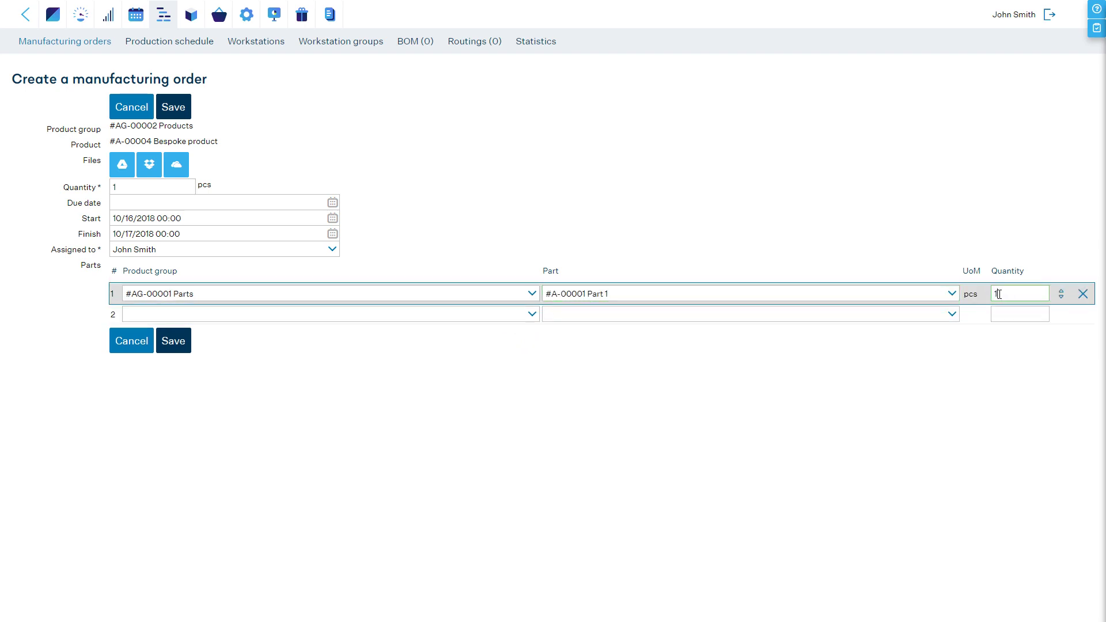
Add A-00002 Part 2 from the Parts group with quantity 2 and save the manufacturing order.
click(530, 314)
click(511, 346)
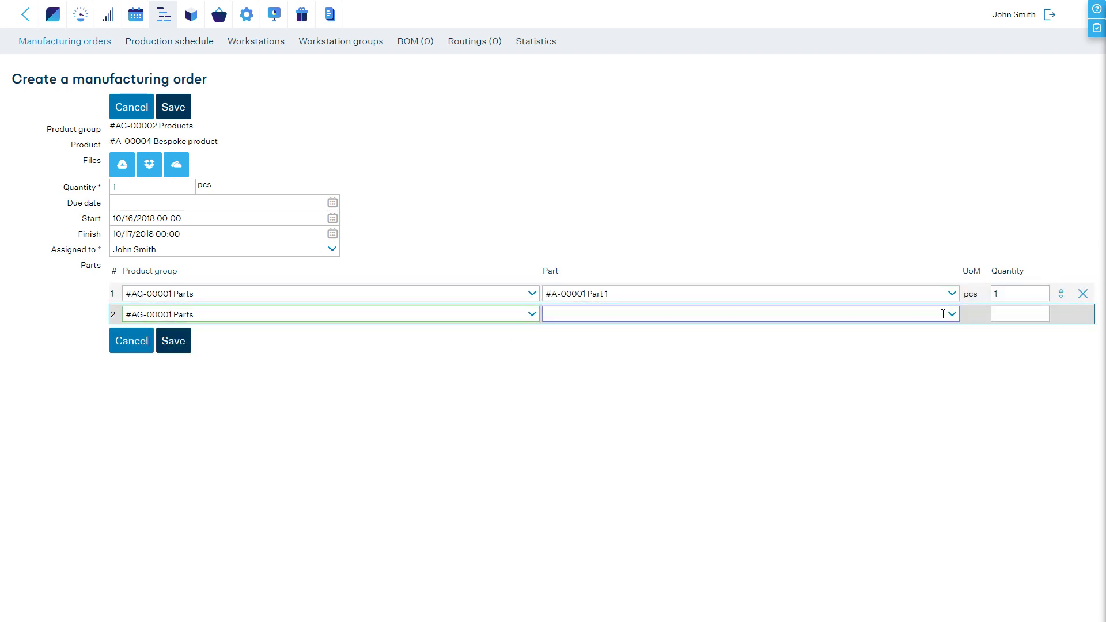
click(864, 314)
click(866, 365)
text(2)
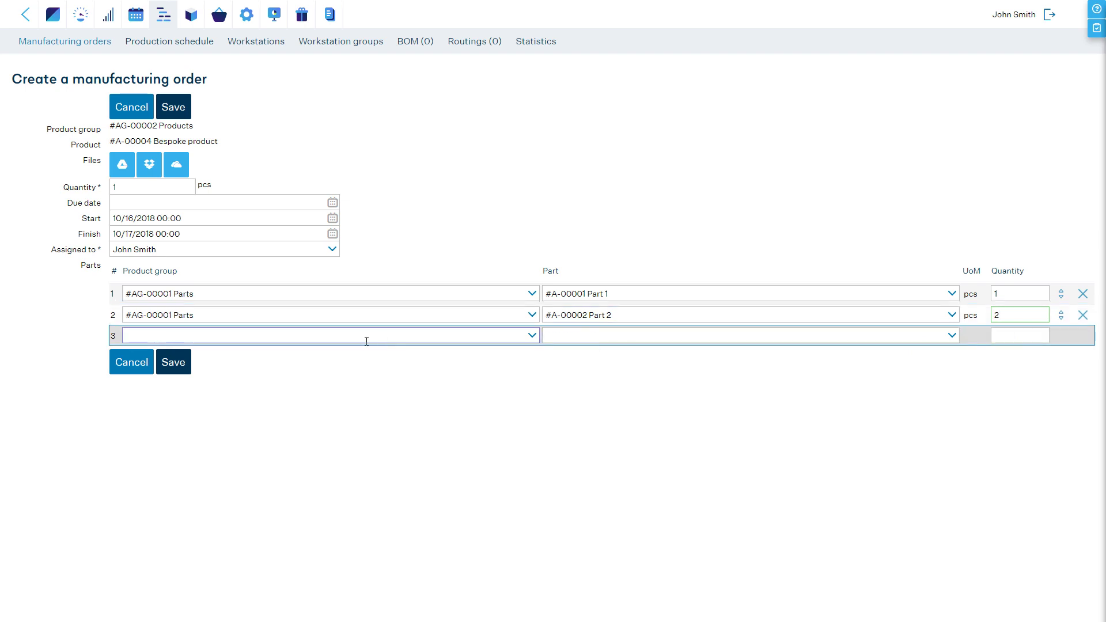
click(173, 361)
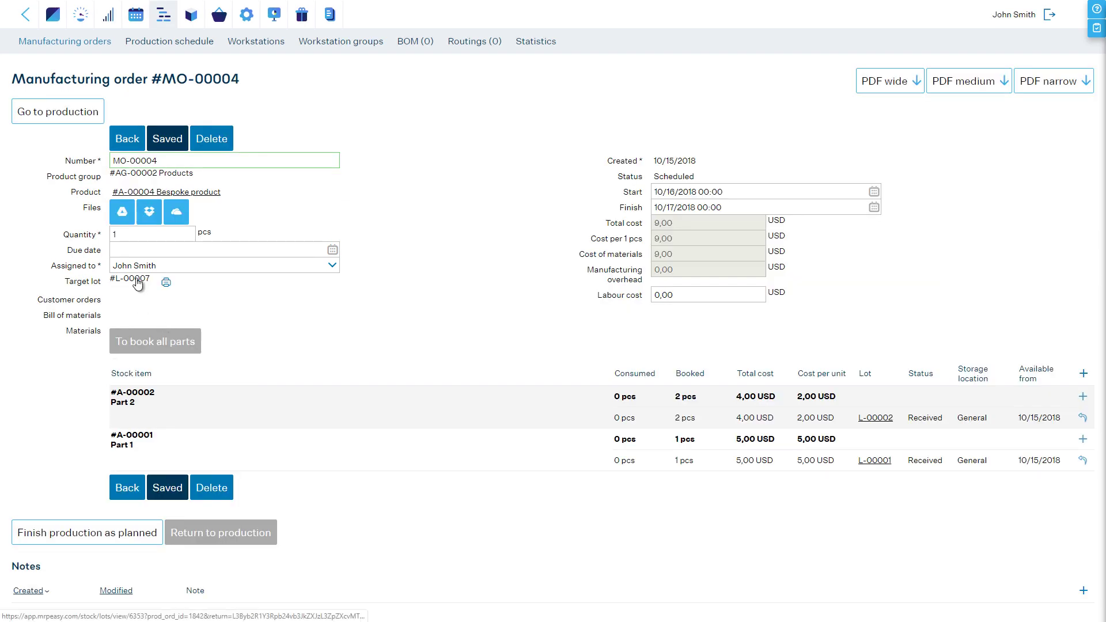
Book 1 pcs of the Bespoke product from the planned lot, save the booking and return to the customer order.
click(127, 139)
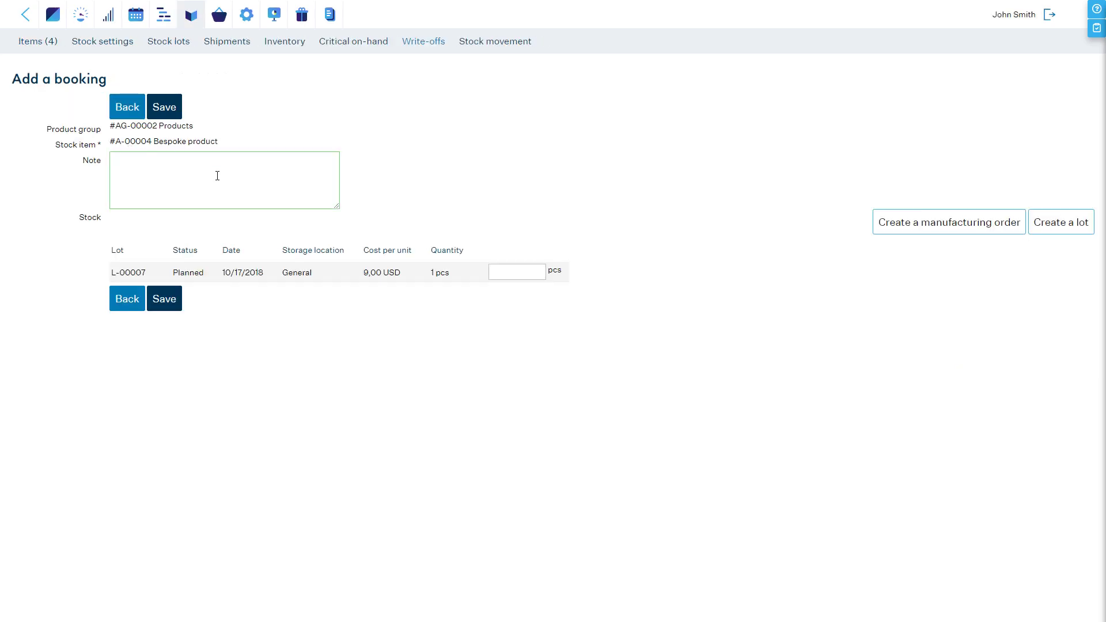
click(503, 267)
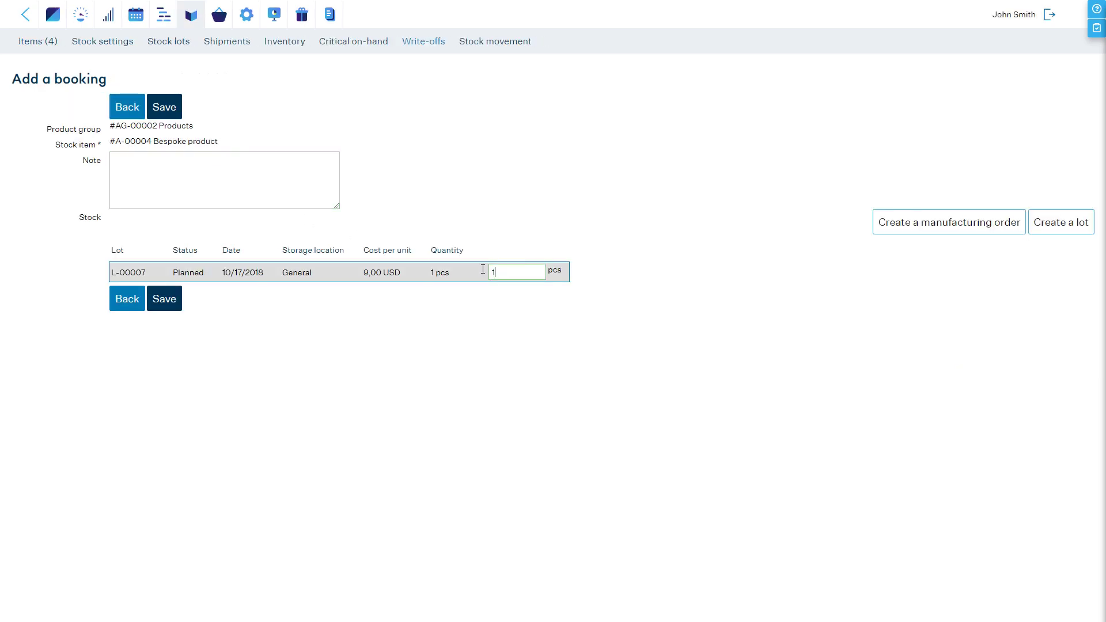
click(165, 298)
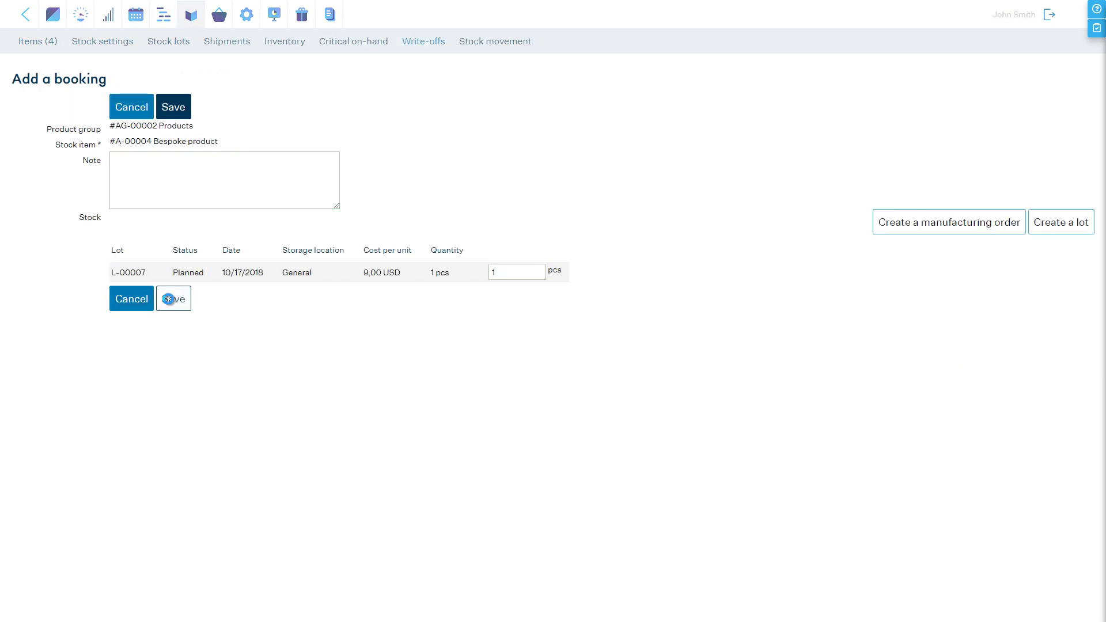
click(133, 331)
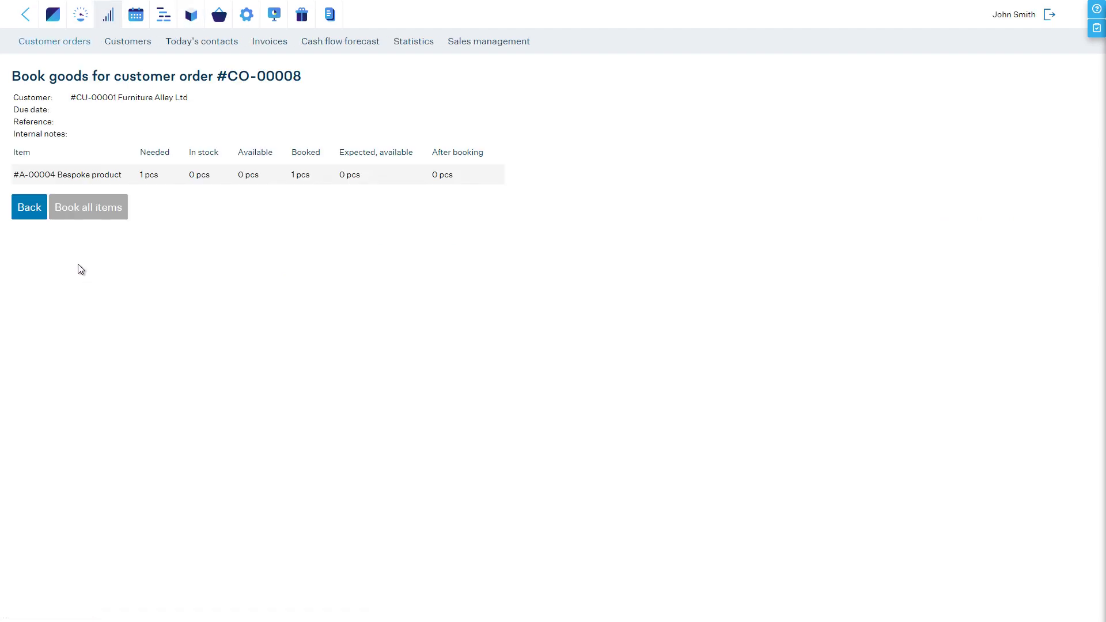
click(32, 209)
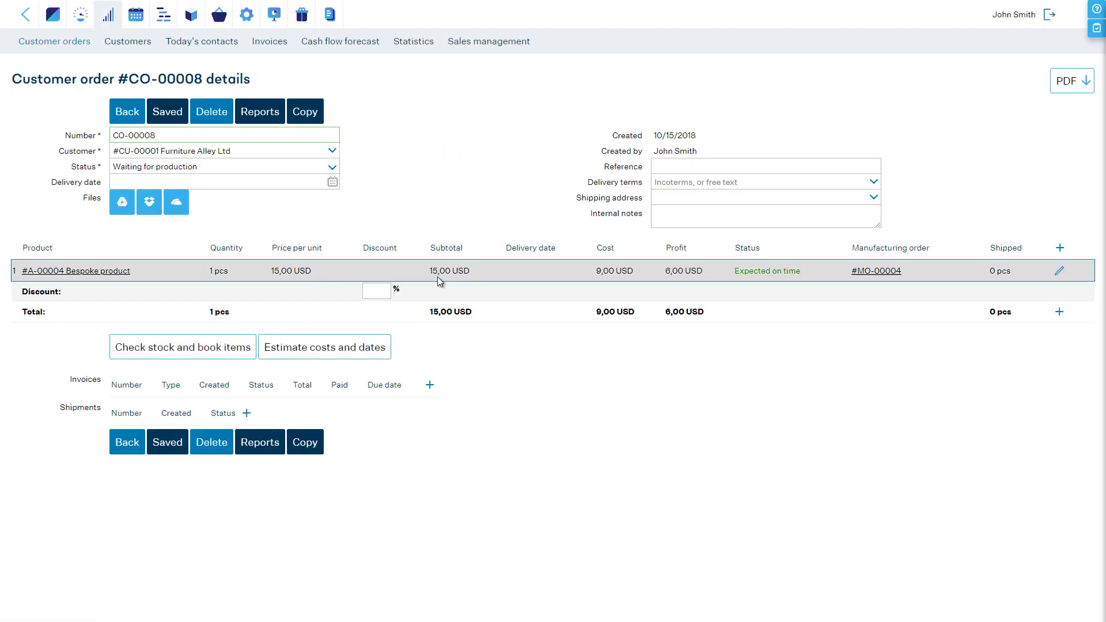